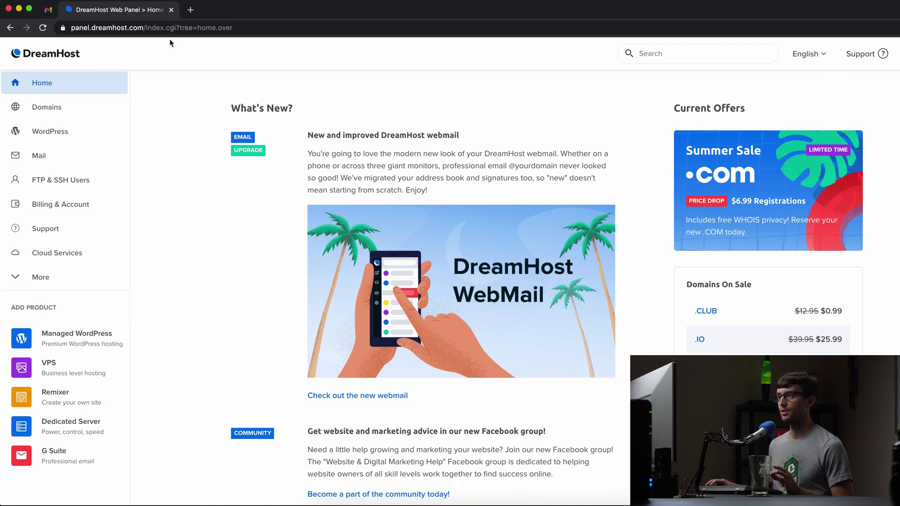
# Check the signed-in Google account, then open Gmail's full settings from the quick settings gear.
pyautogui.click(48, 9)
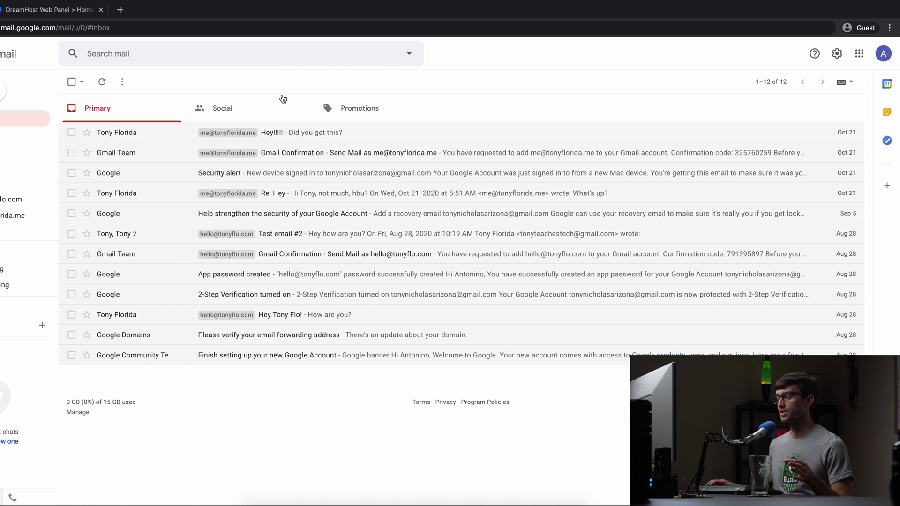
pyautogui.click(884, 53)
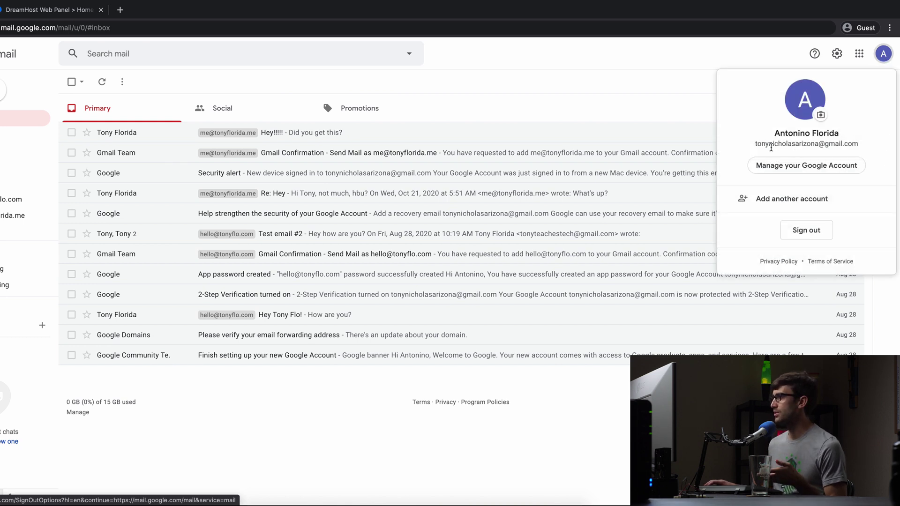
pyautogui.click(692, 80)
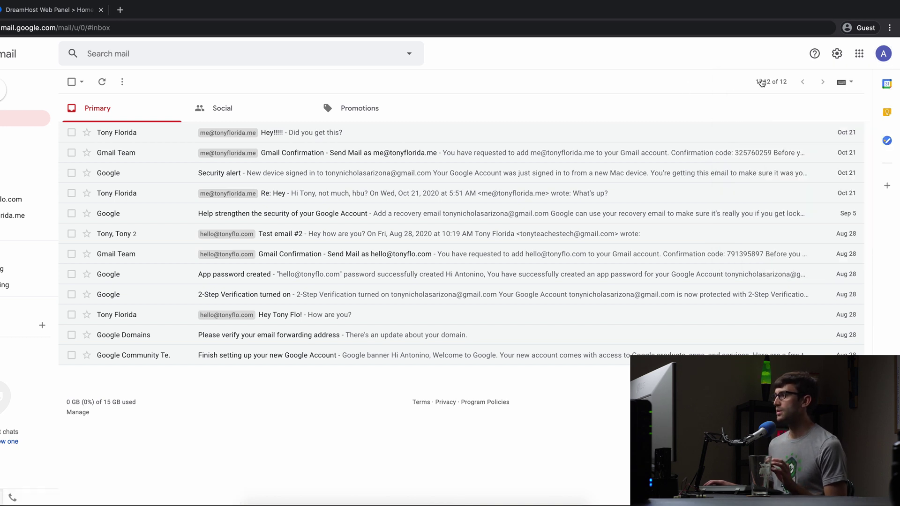
pyautogui.click(838, 53)
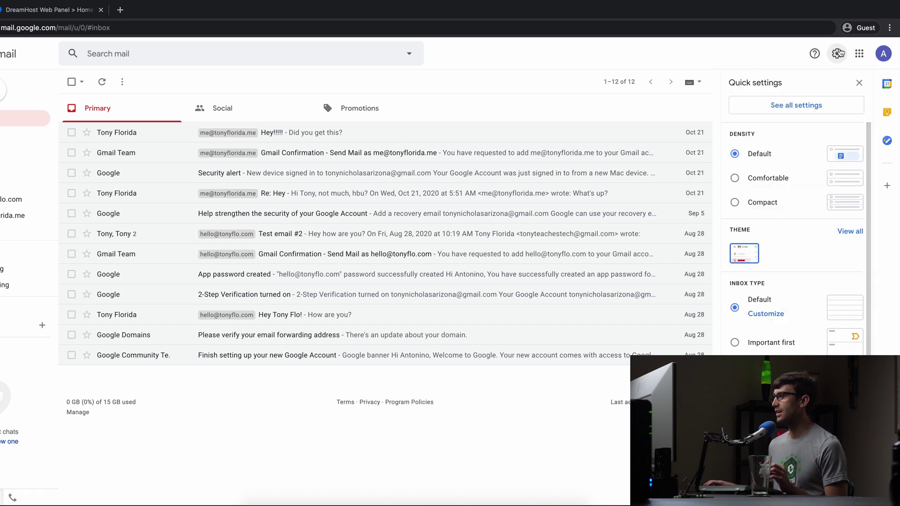
pyautogui.click(803, 108)
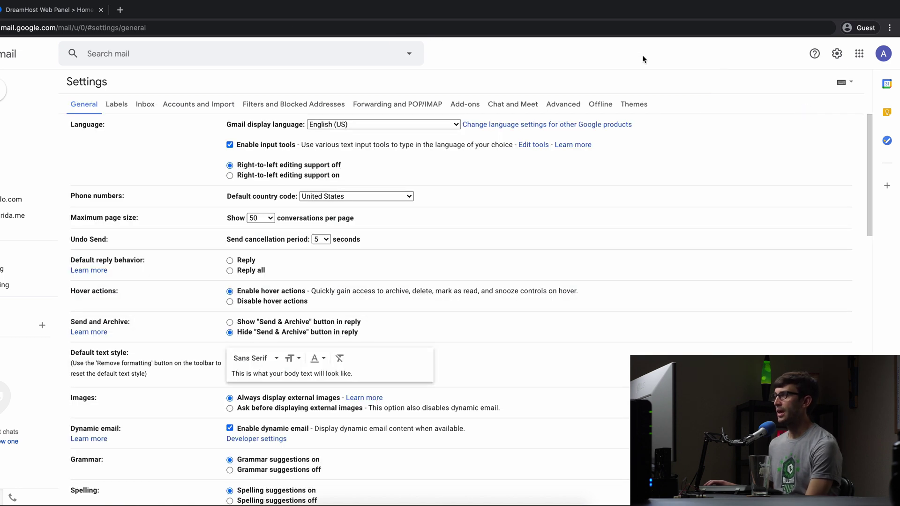
# In Accounts and Import, start adding the custom-domain address as a mail account and submit it.
pyautogui.click(196, 110)
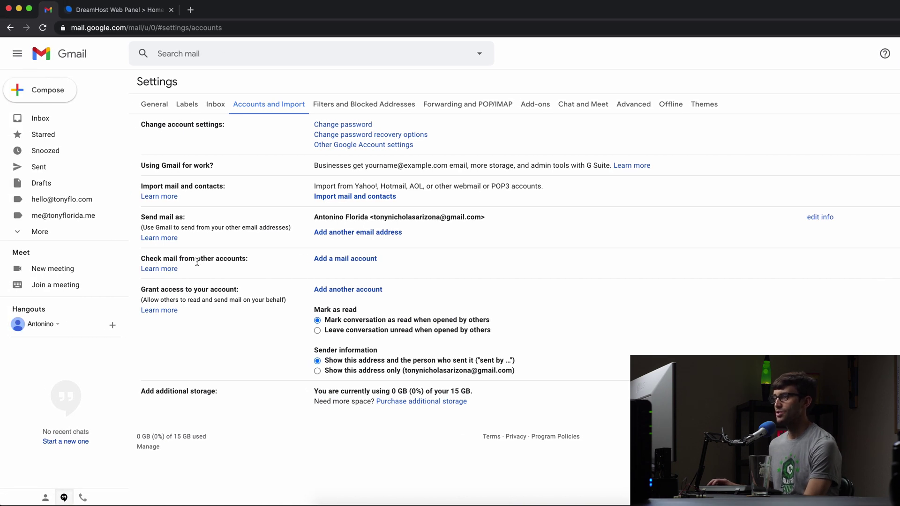
pyautogui.click(338, 260)
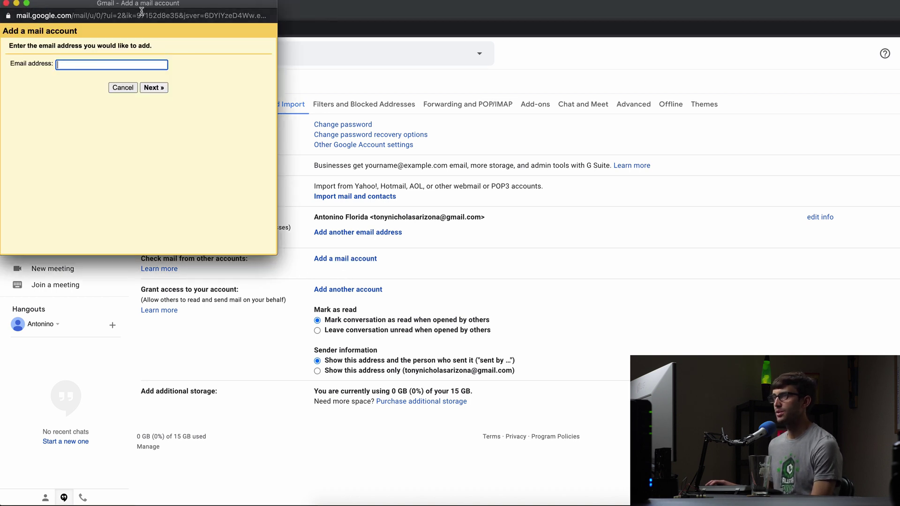
pyautogui.moveTo(141, 7); pyautogui.dragTo(385, 124)
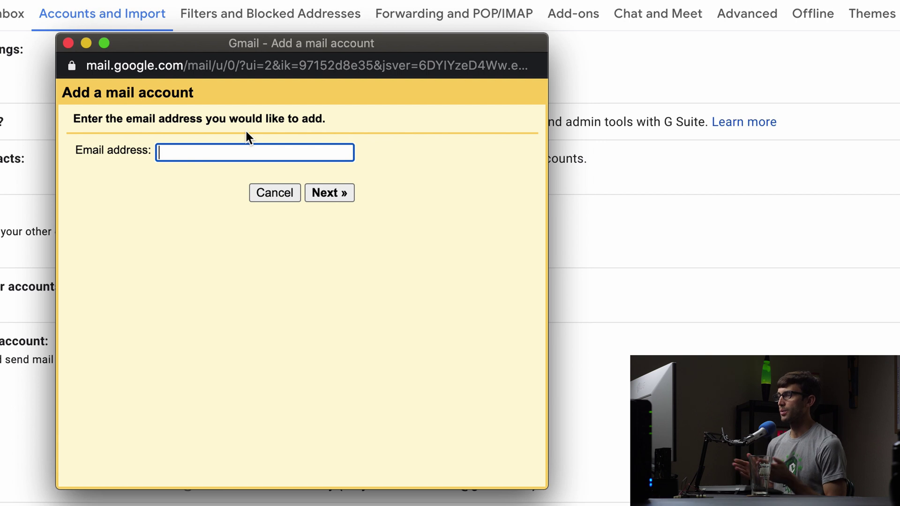
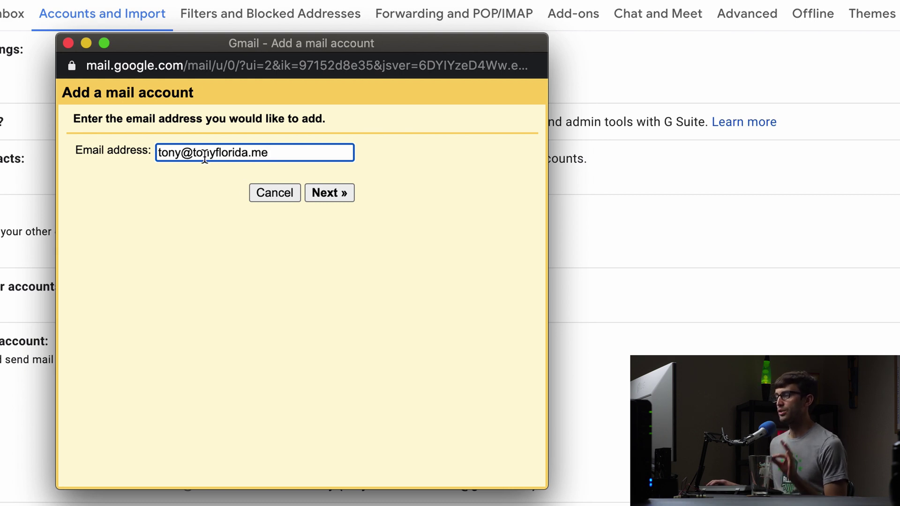
pyautogui.moveTo(193, 159); pyautogui.dragTo(333, 178)
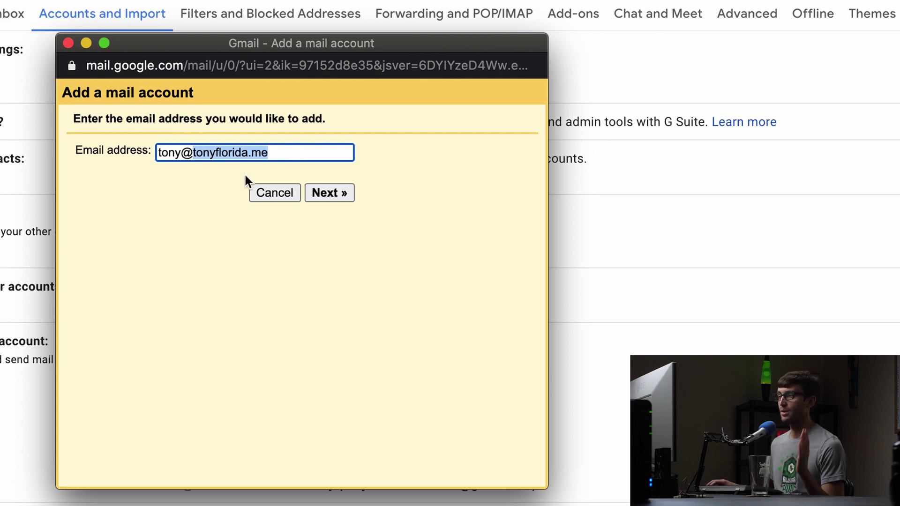
pyautogui.click(231, 164)
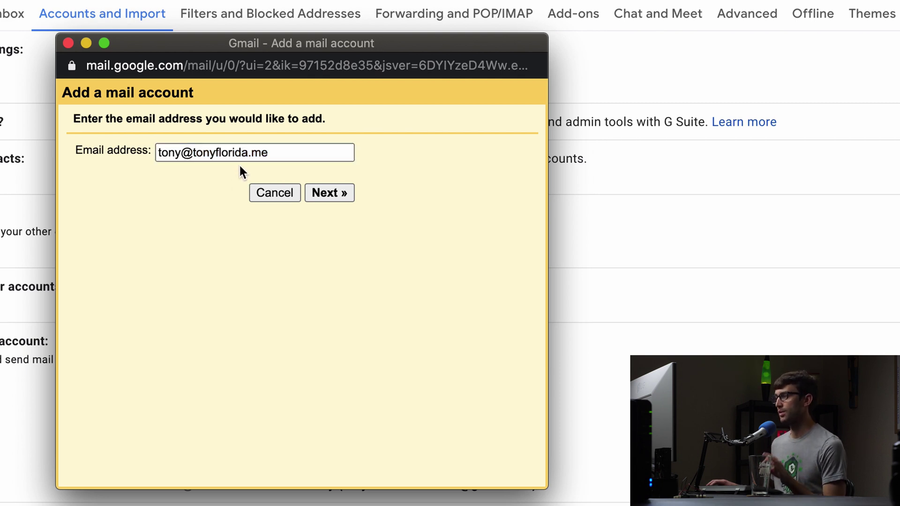
pyautogui.click(323, 186)
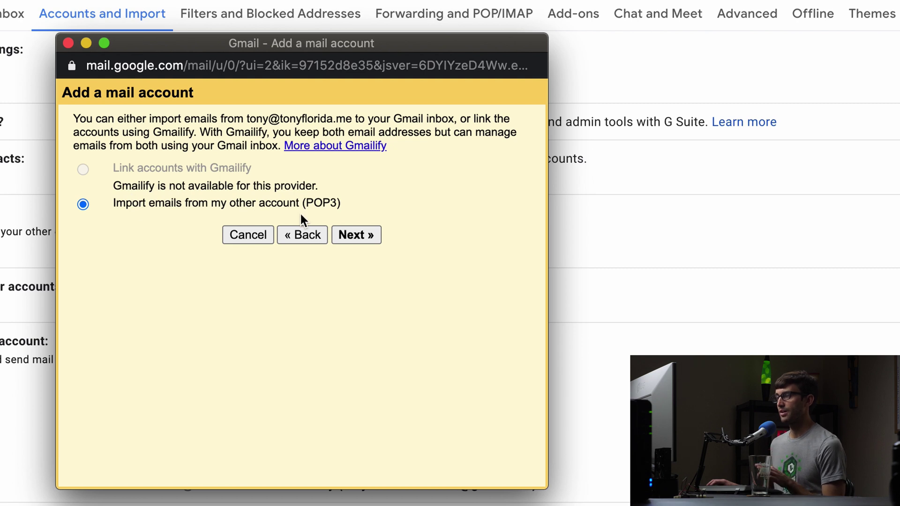
# Choose POP3 import with the full-address username, the account password and server pop.dreamhost.com.
pyautogui.click(351, 233)
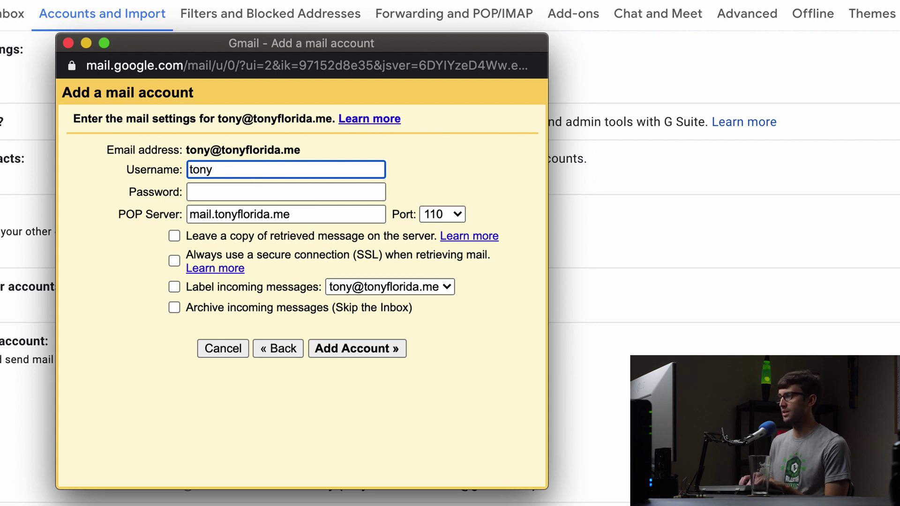
pyautogui.write('@tonyfl')
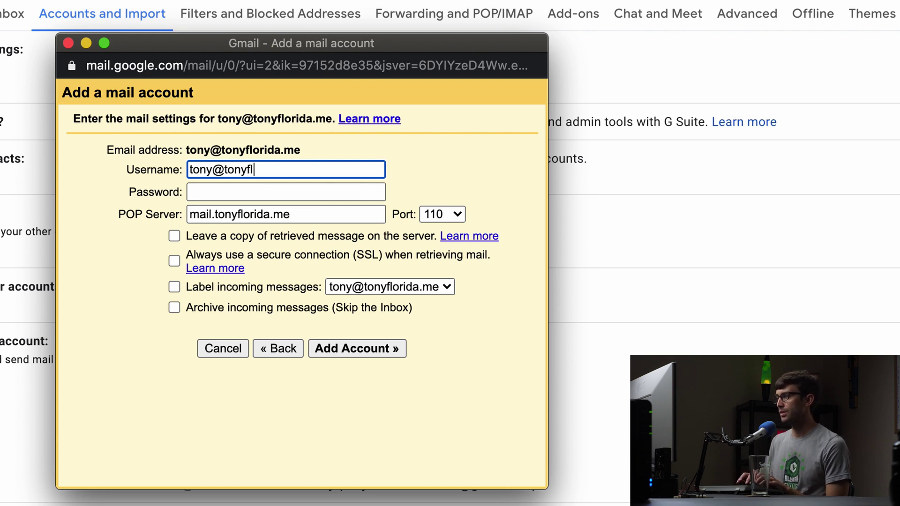
pyautogui.write('orida.me')
pyautogui.press('Tab')
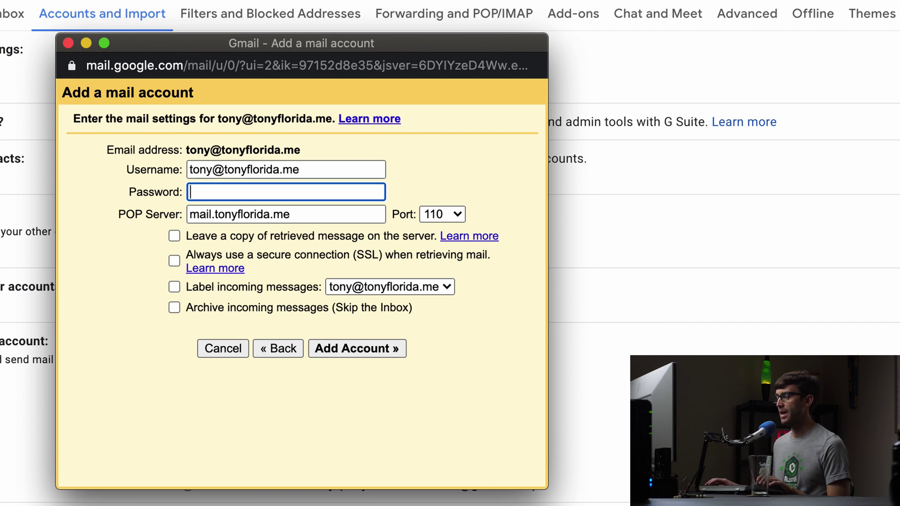
pyautogui.hotkey('ctrl', 'v')
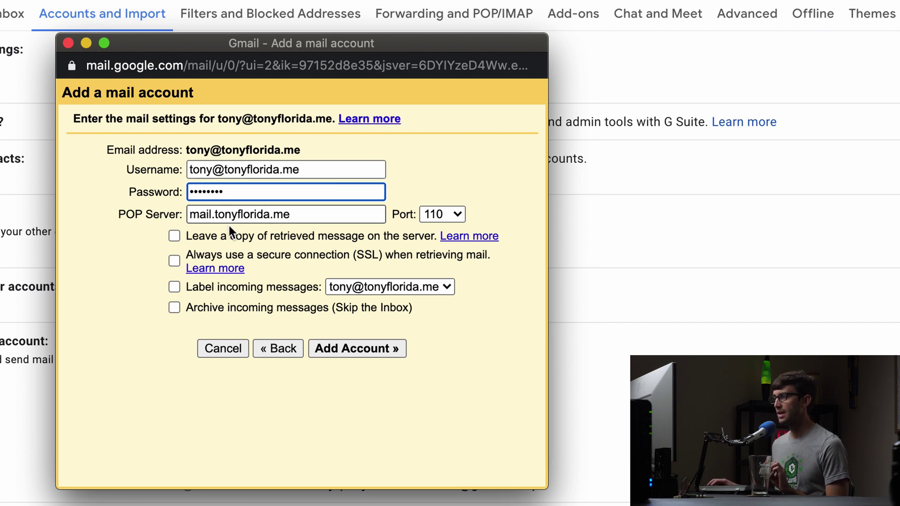
pyautogui.press('Tab')
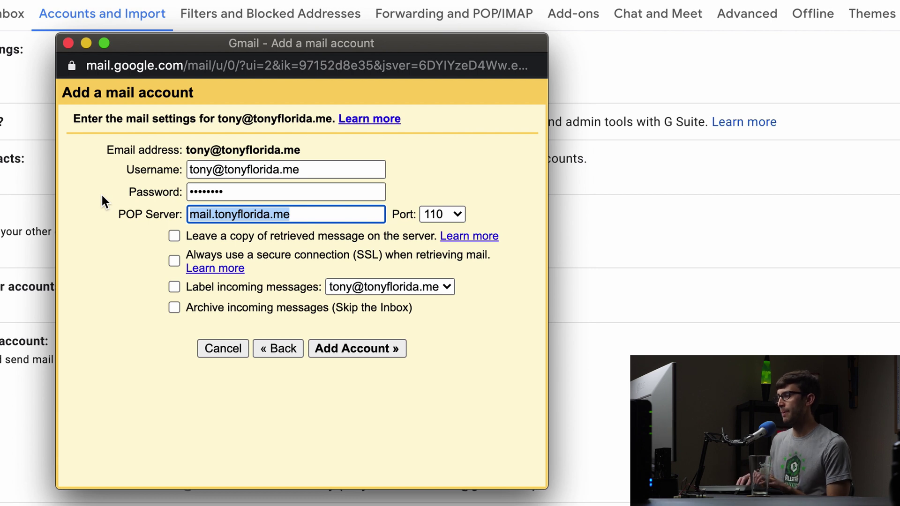
pyautogui.write('pop')
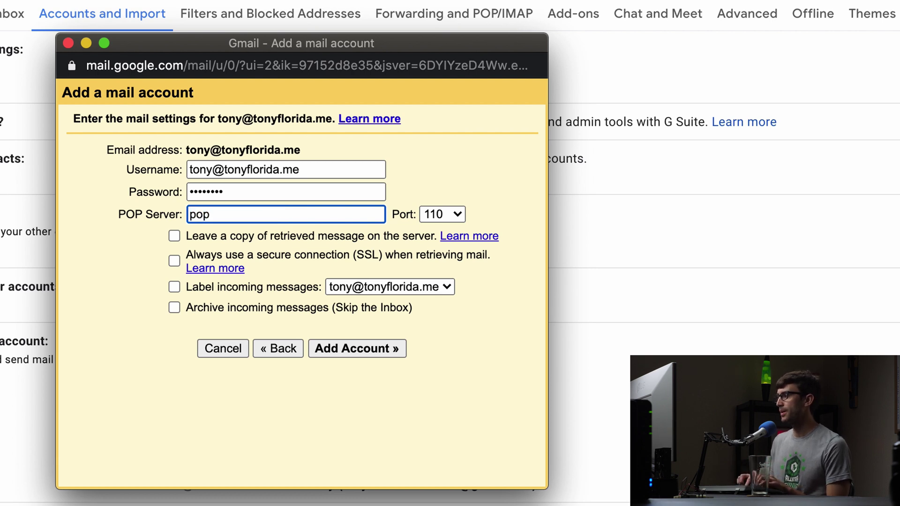
pyautogui.write('.dream')
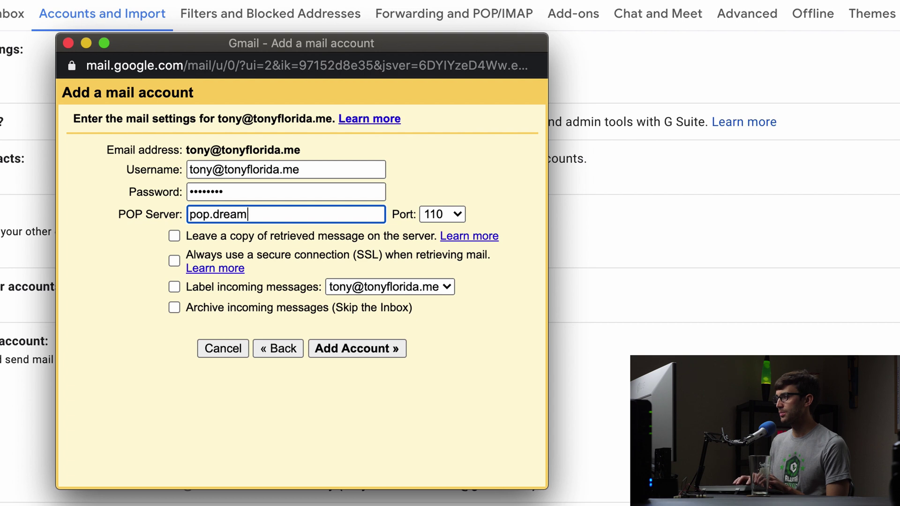
pyautogui.write('host.com')
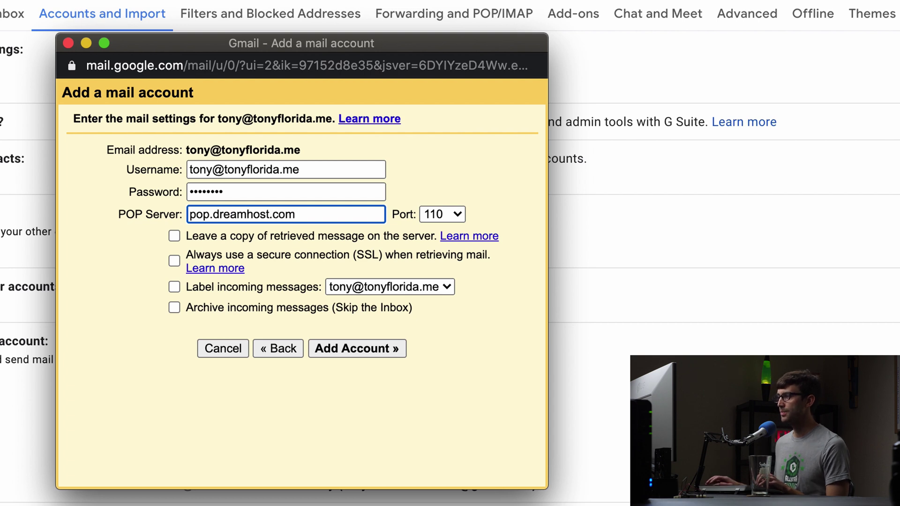
# Set the POP port to 995, enable labelling of incoming messages, and add the account.
pyautogui.click(449, 214)
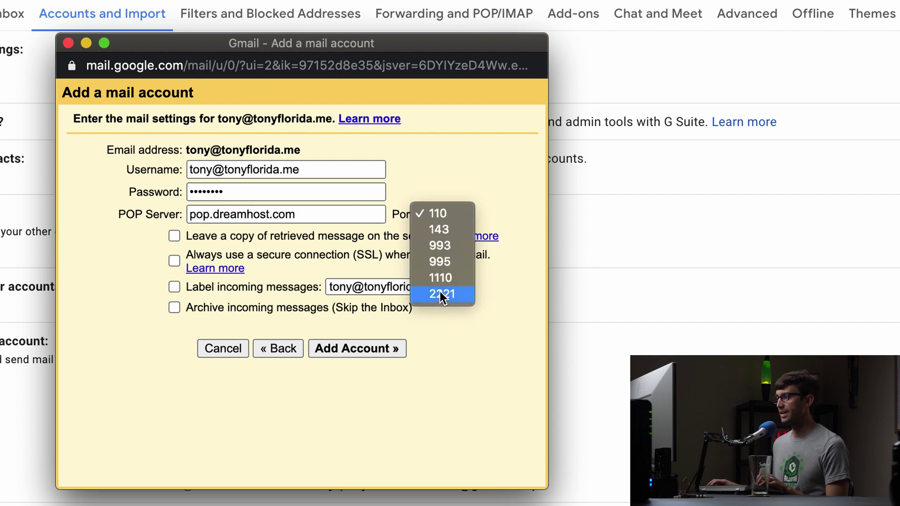
pyautogui.click(448, 260)
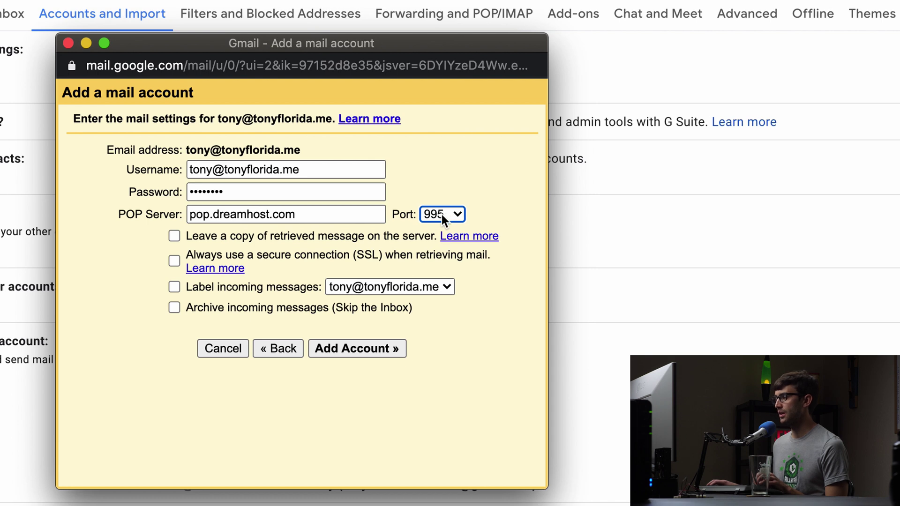
pyautogui.click(441, 215)
pyautogui.click(446, 214)
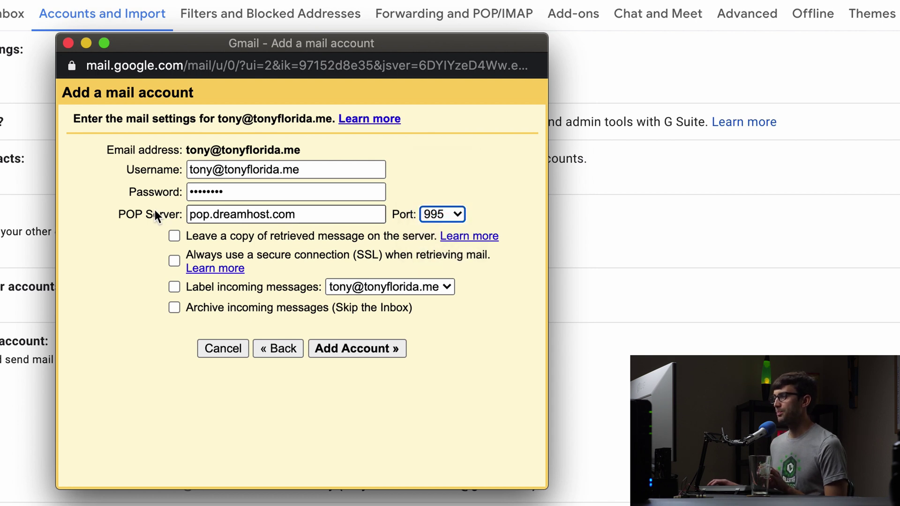
pyautogui.click(148, 234)
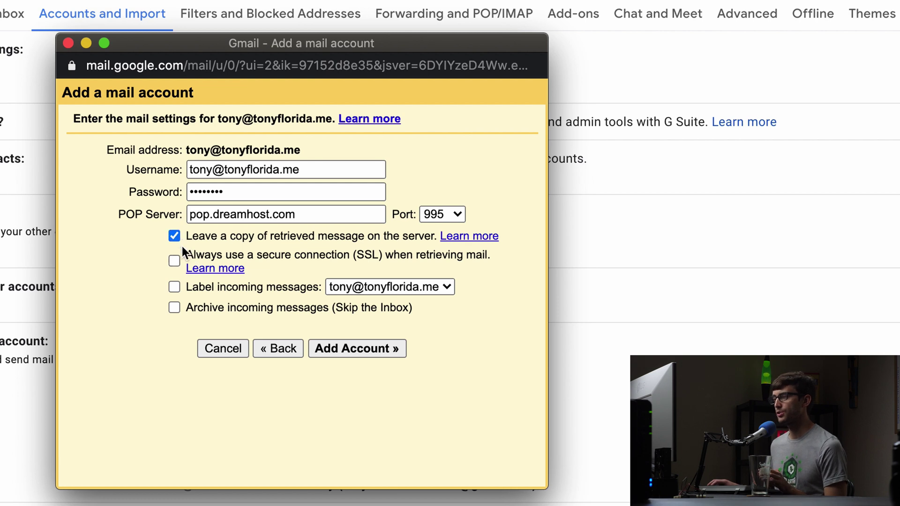
pyautogui.click(176, 281)
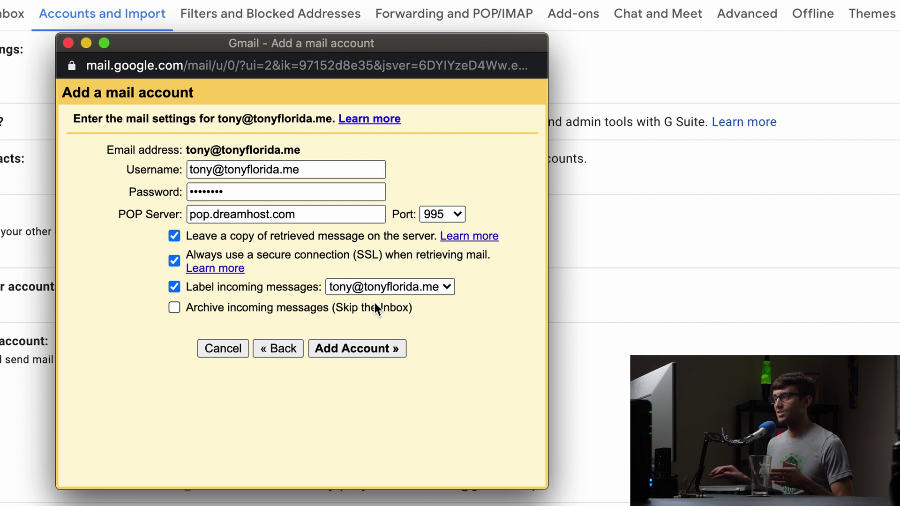
pyautogui.click(362, 358)
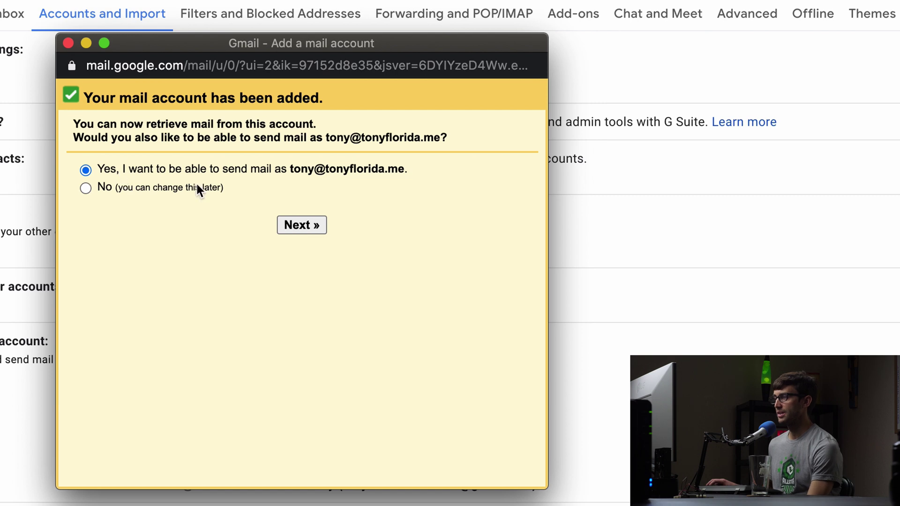
# Choose to also send as the custom address, shortening the sender name to just the first name.
pyautogui.click(301, 227)
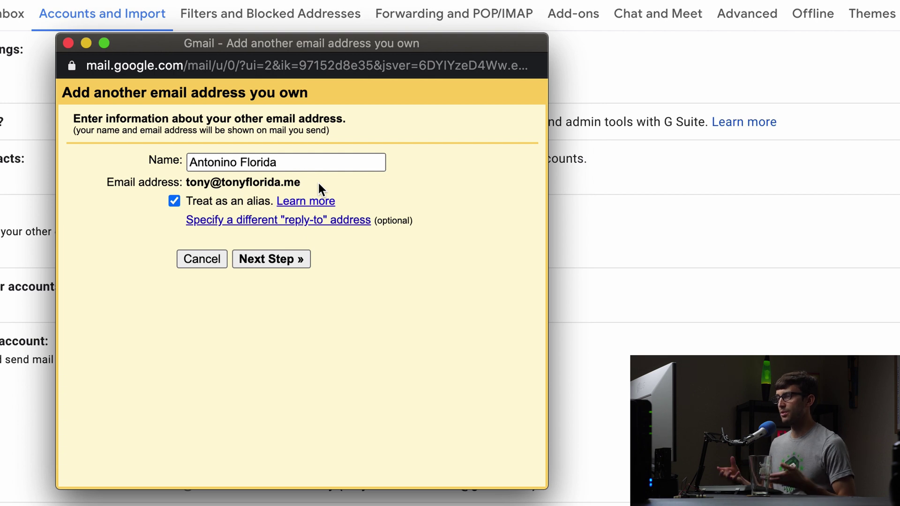
pyautogui.doubleClick(236, 162)
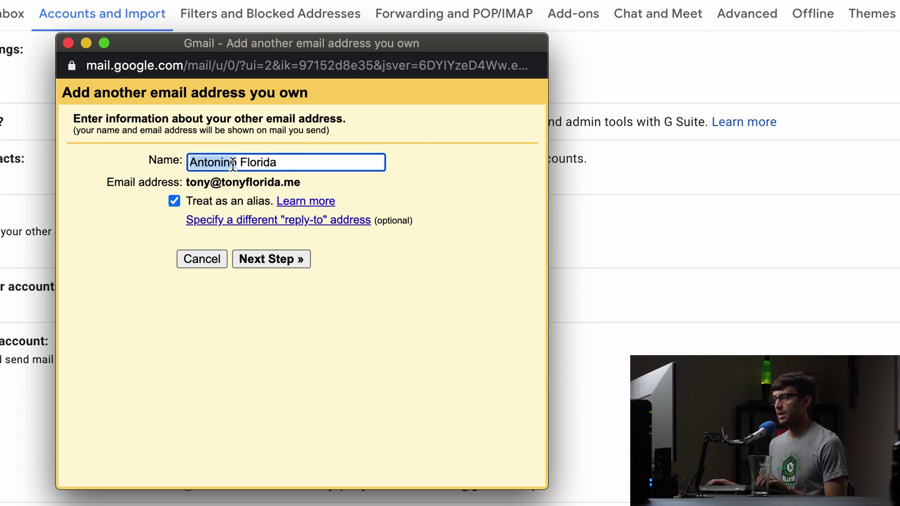
pyautogui.write('Tony')
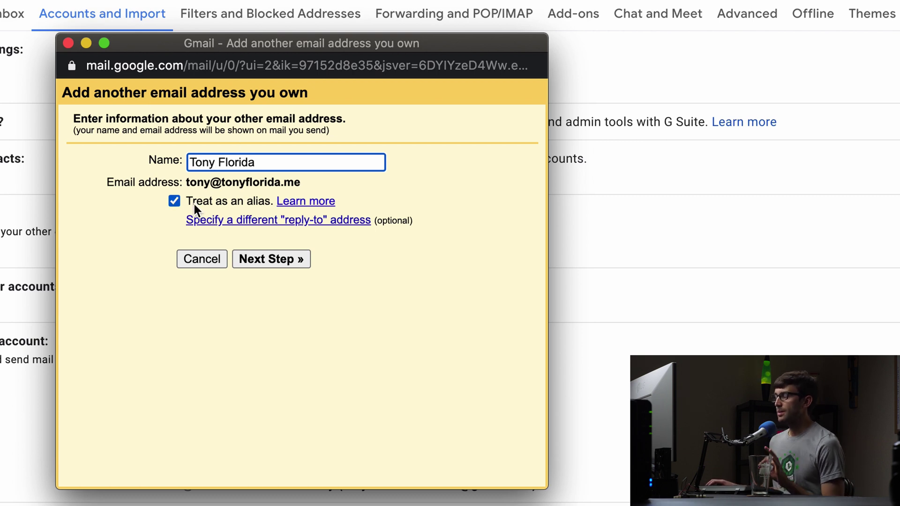
pyautogui.click(289, 259)
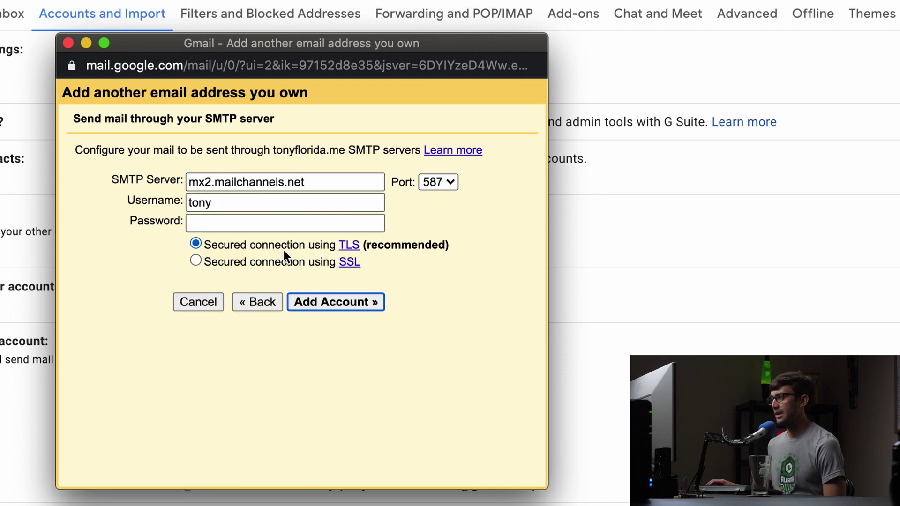
# Set SMTP server smtp.dreamhost.com, port 465 with SSL, full-address username and password, then add the account.
pyautogui.moveTo(384, 184); pyautogui.dragTo(96, 185)
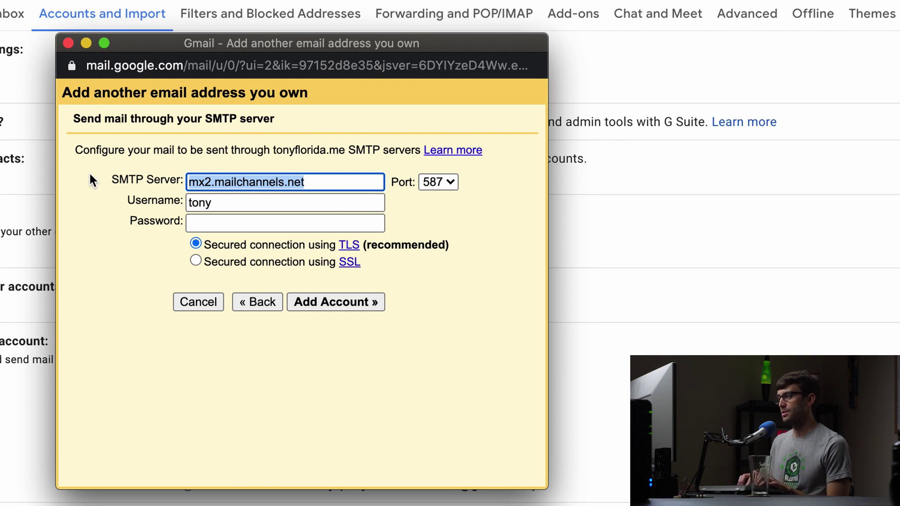
pyautogui.write('smtp.dr')
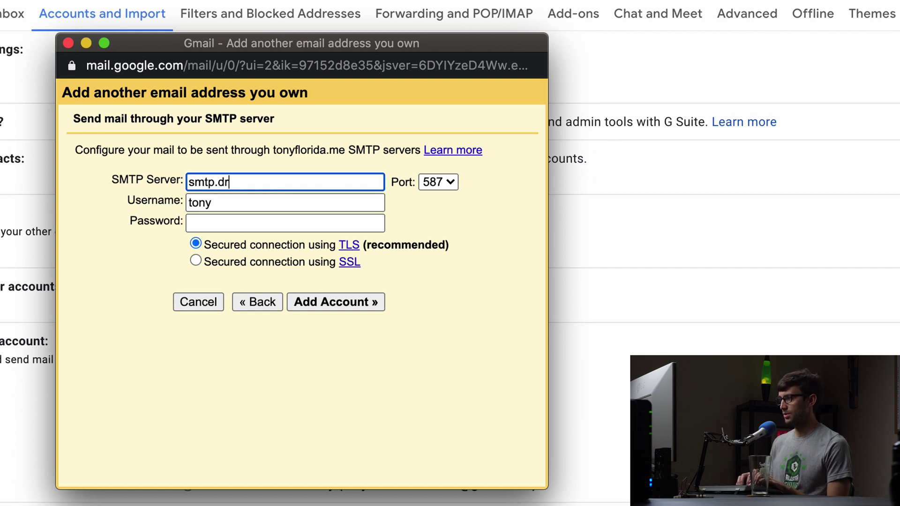
pyautogui.write('eamhost.com')
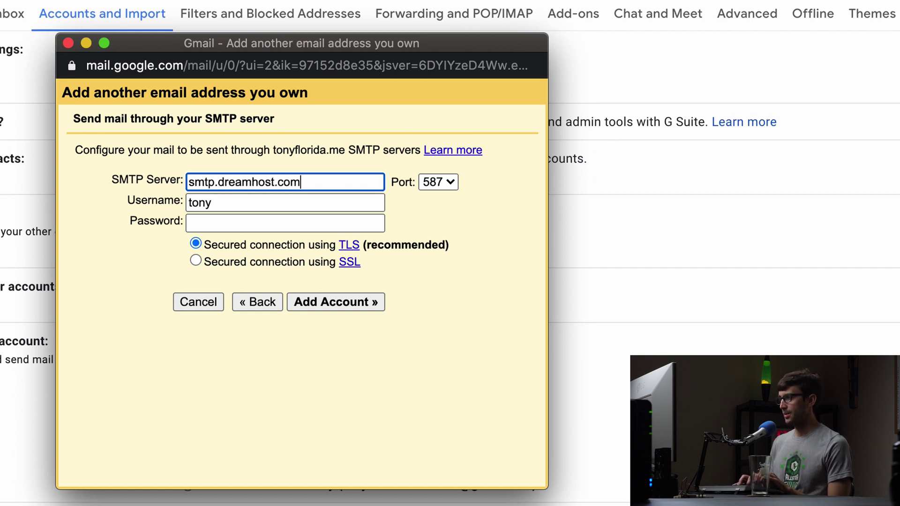
pyautogui.click(440, 183)
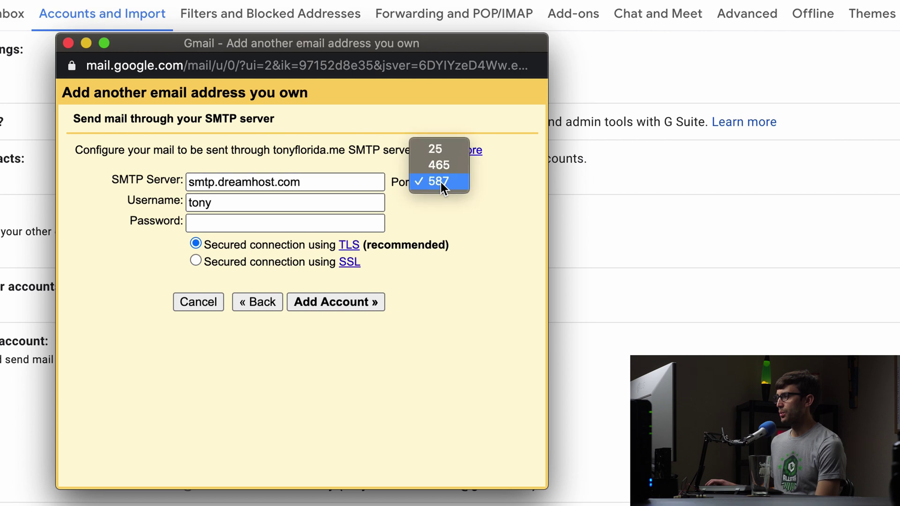
pyautogui.click(447, 167)
pyautogui.click(242, 205)
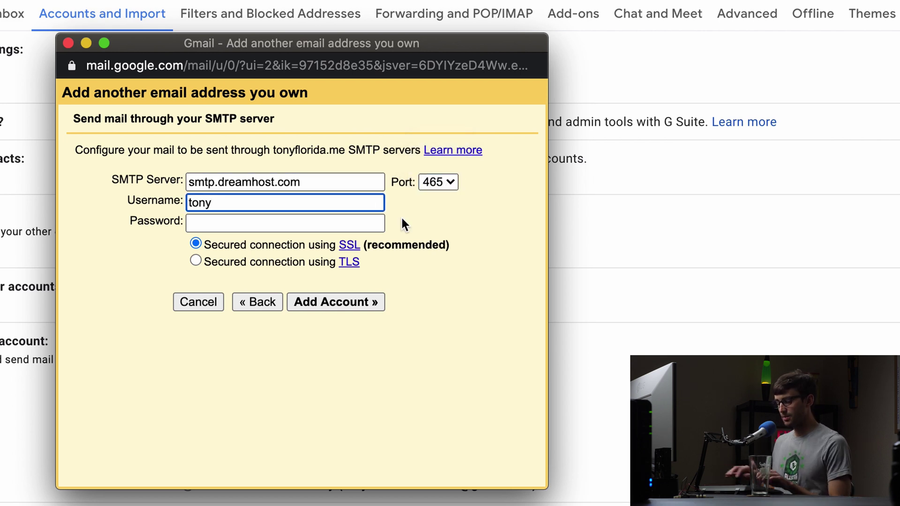
pyautogui.write('@ton')
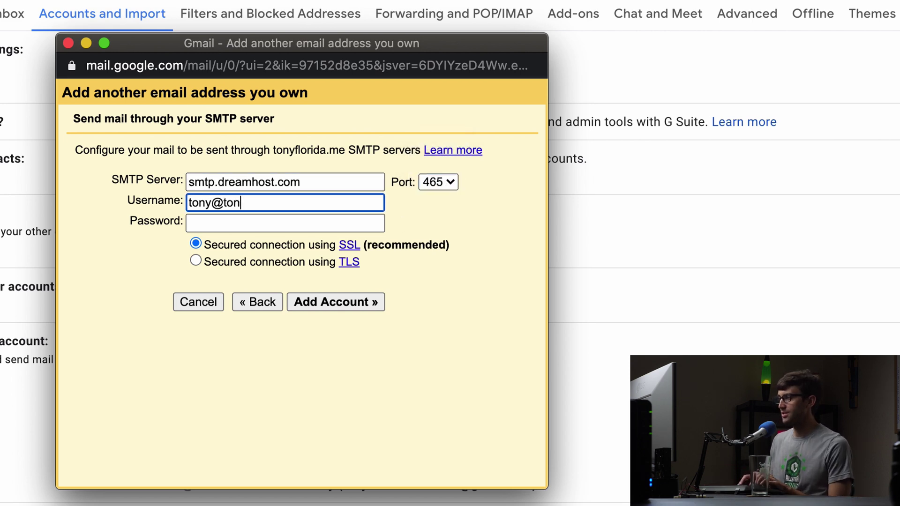
pyautogui.write('yflorida.me')
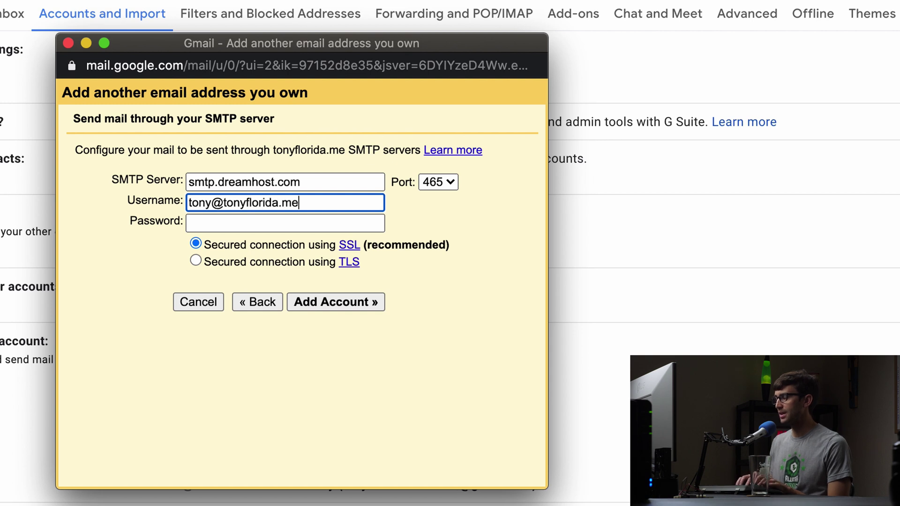
pyautogui.press('Tab')
pyautogui.press('super+v')
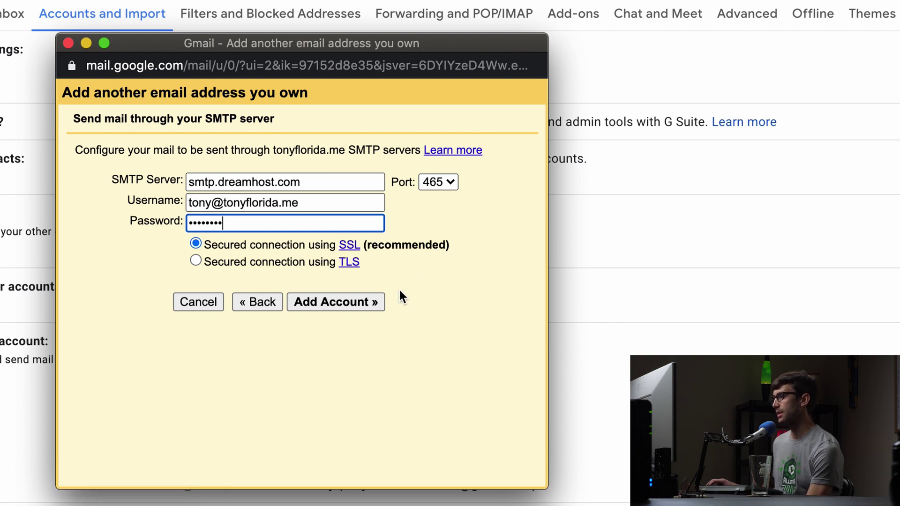
pyautogui.click(373, 302)
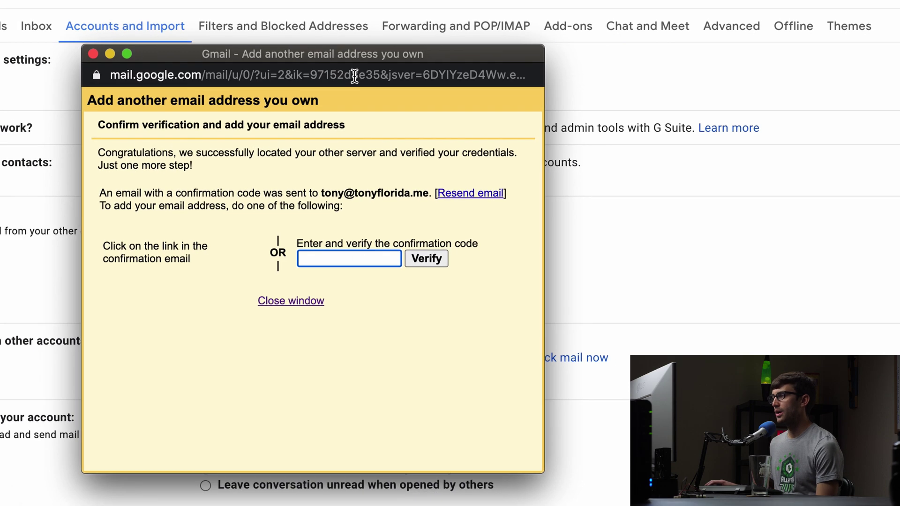
# Move the verification window aside and read the newly arrived test reply in the inbox.
pyautogui.moveTo(364, 63); pyautogui.dragTo(844, 88)
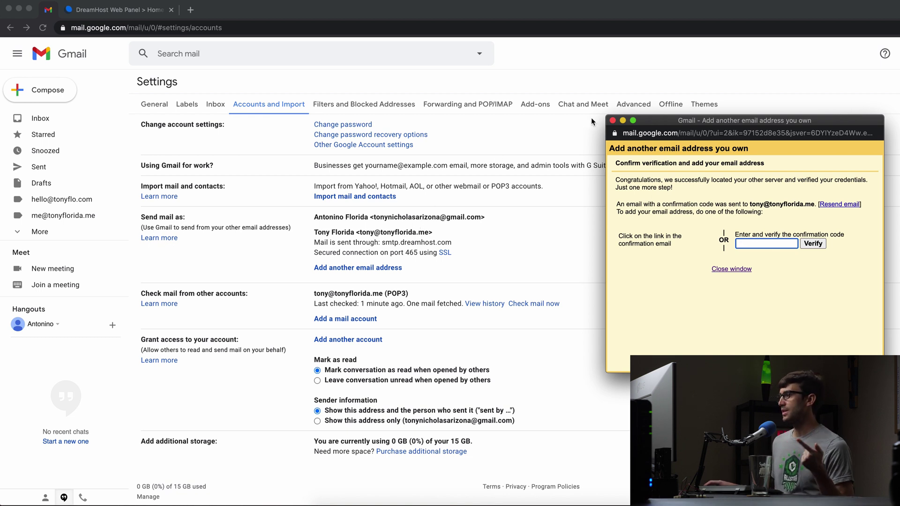
pyautogui.moveTo(679, 123); pyautogui.dragTo(391, 133)
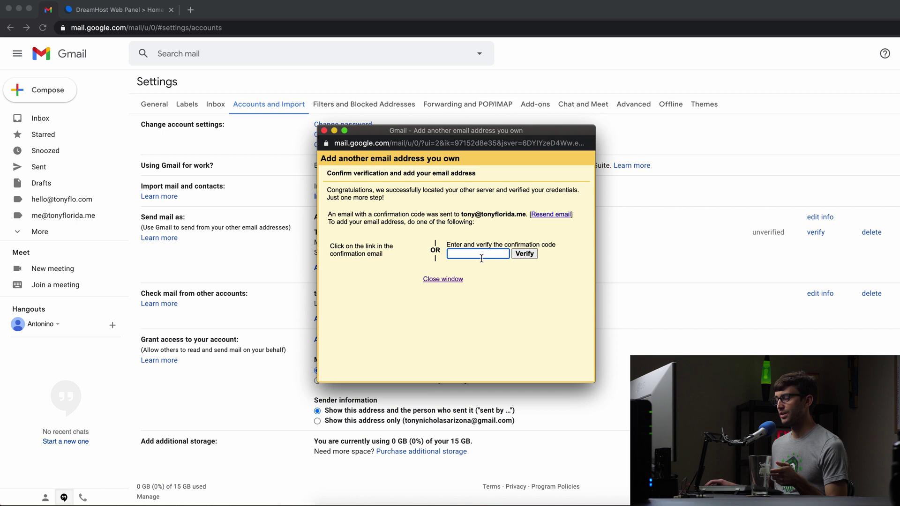
pyautogui.moveTo(466, 132); pyautogui.dragTo(637, 115)
pyautogui.click(346, 117)
pyautogui.click(42, 118)
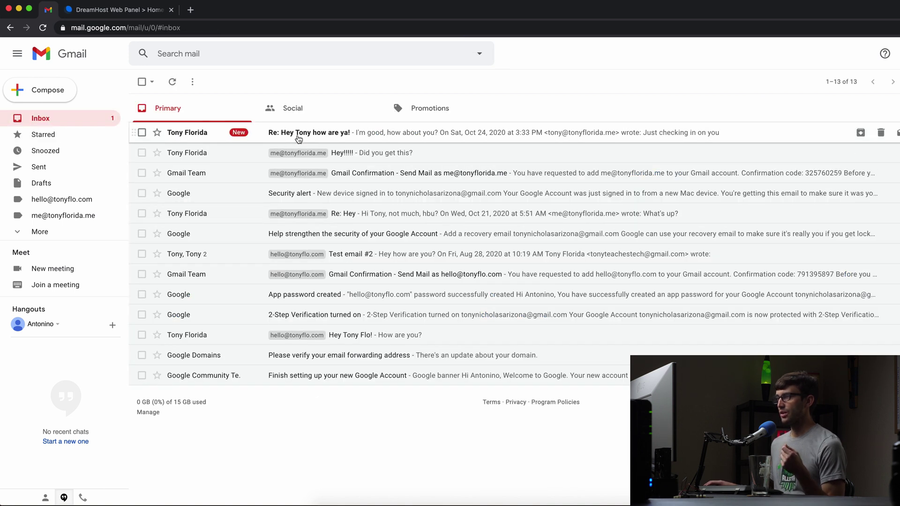
pyautogui.click(300, 136)
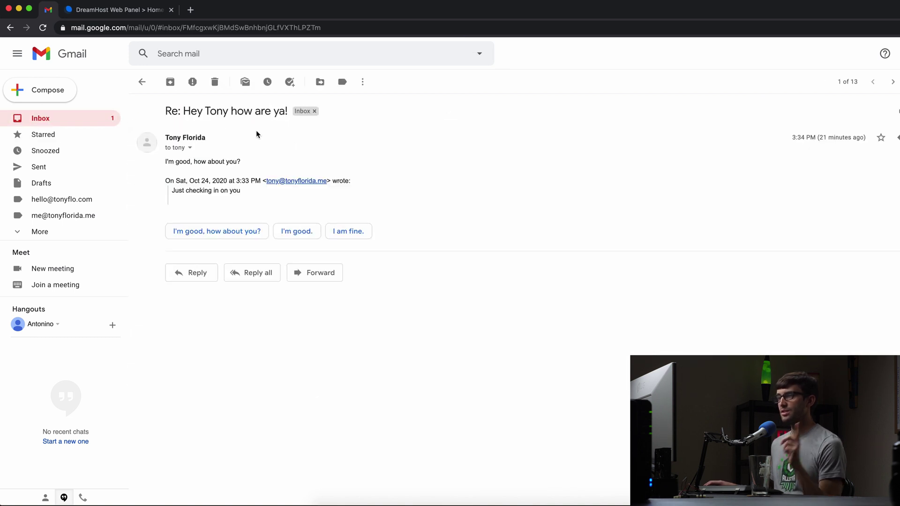
pyautogui.click(142, 82)
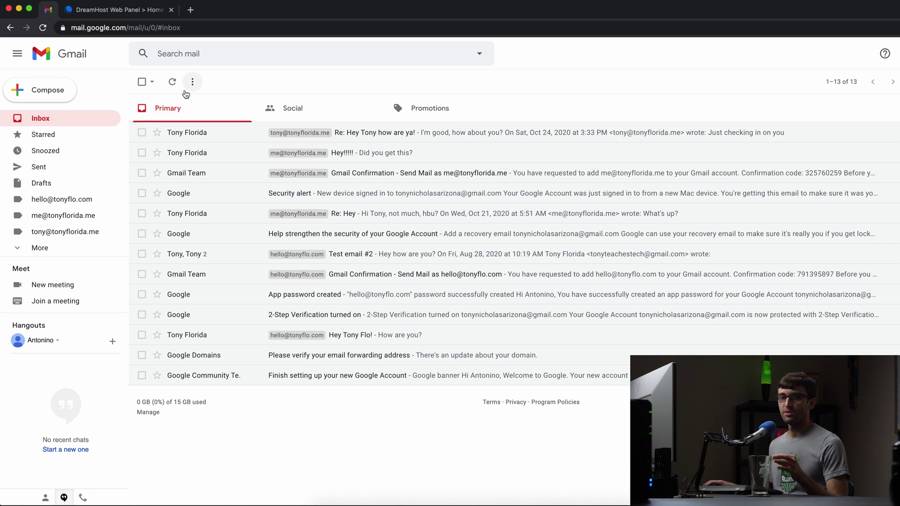
# Open Mail > Webmail in the DreamHost Web Panel and scroll to the tonyflorida.me entry.
pyautogui.click(127, 12)
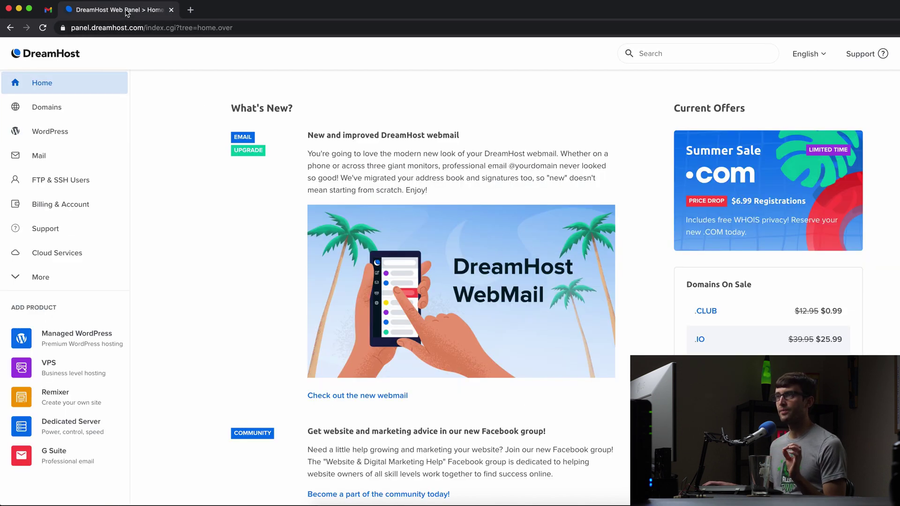
pyautogui.click(104, 157)
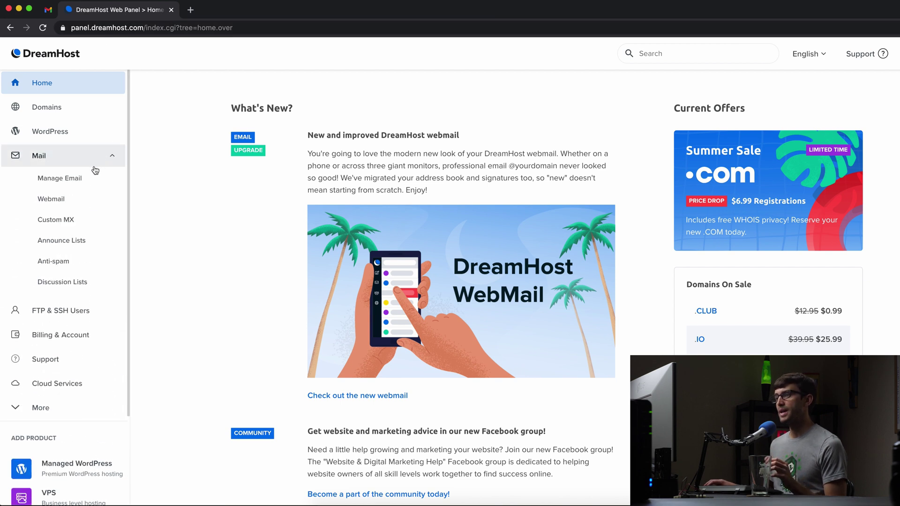
pyautogui.click(69, 202)
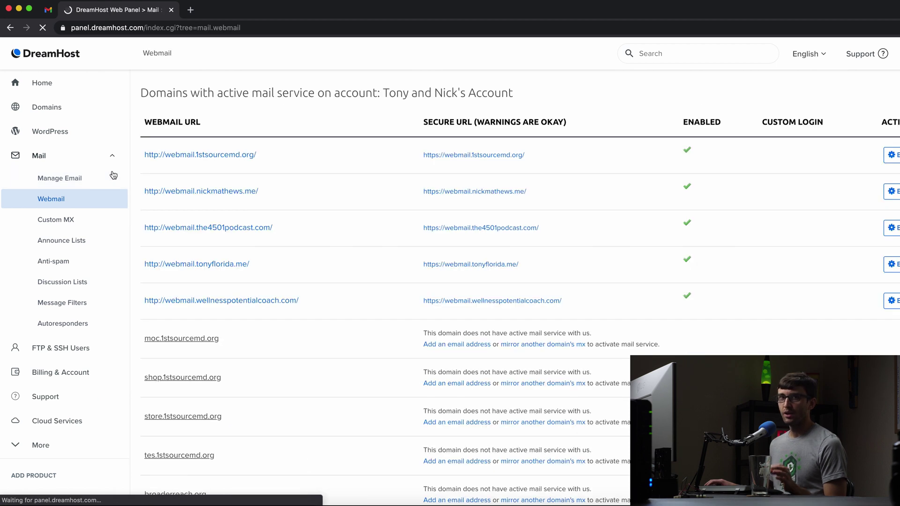
pyautogui.scroll(-2, 316, 268)
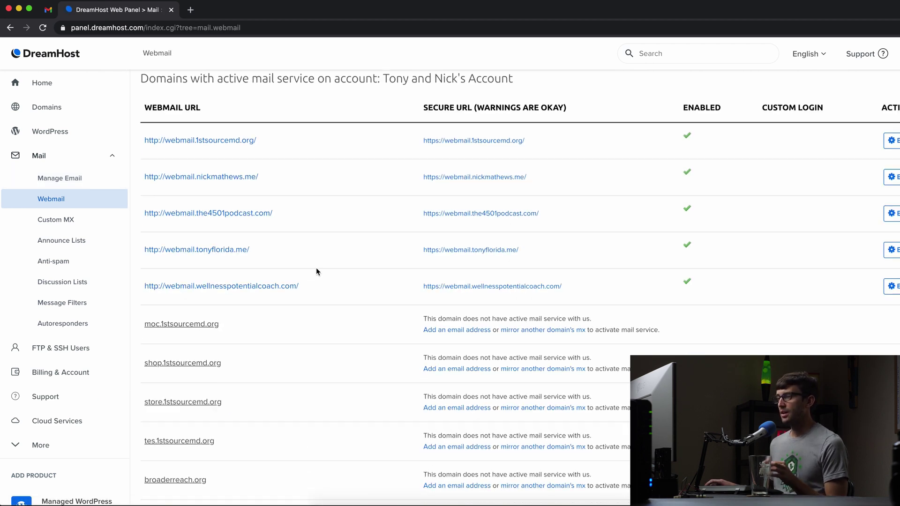
pyautogui.scroll(-1, 322, 271)
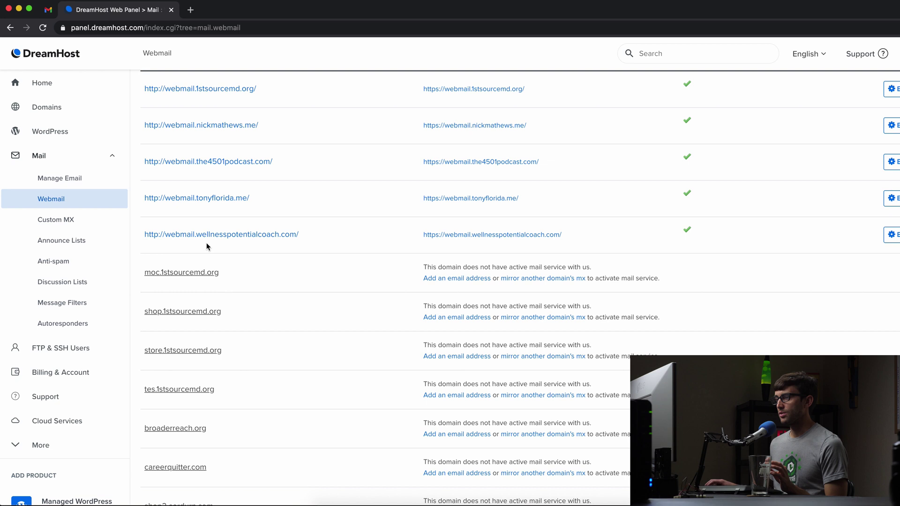
# Sign in to tonyflorida.me webmail with the full address and account password.
pyautogui.click(195, 201)
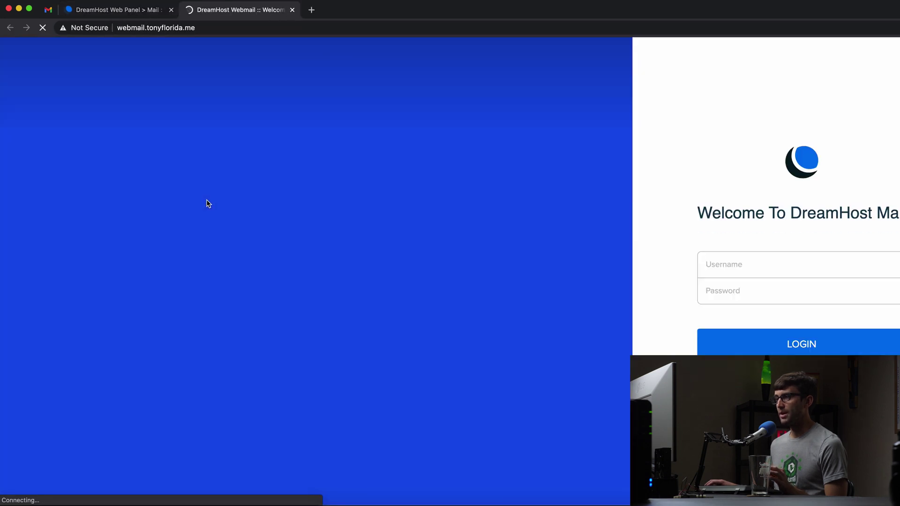
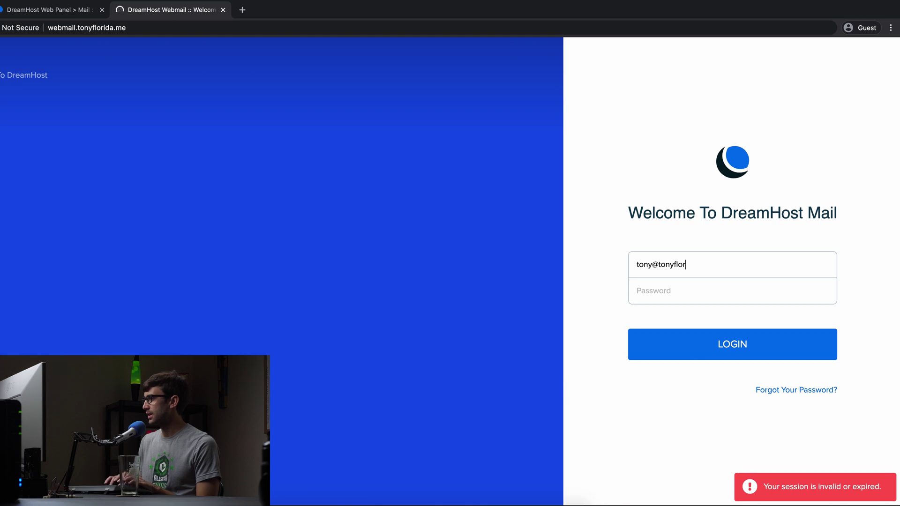
pyautogui.press('Tab')
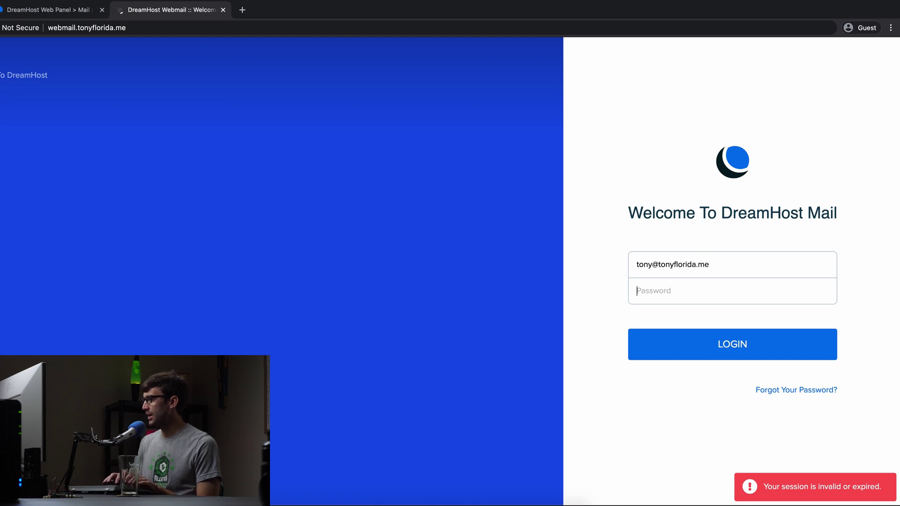
pyautogui.write('••••••')
pyautogui.press('Return')
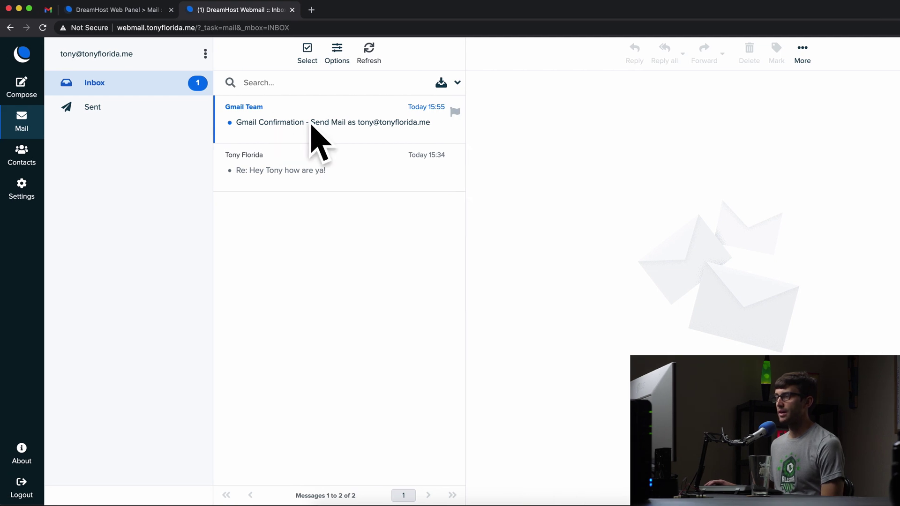
# Copy the code from Gmail's confirmation email and narrow webmail beside the verification window.
pyautogui.click(326, 126)
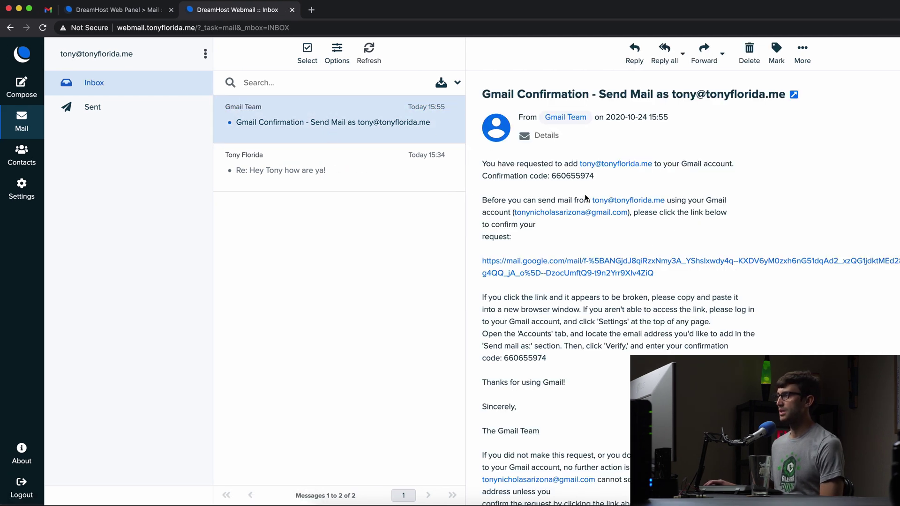
pyautogui.doubleClick(571, 173)
pyautogui.press('super+c')
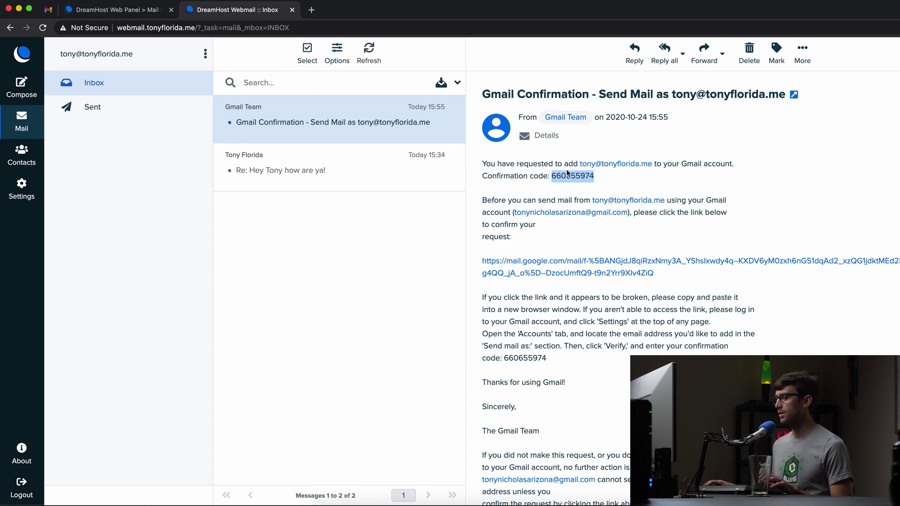
pyautogui.moveTo(0, 187); pyautogui.dragTo(570, 187)
# Paste the confirmation code into Gmail's verification window and verify it.
pyautogui.click(514, 114)
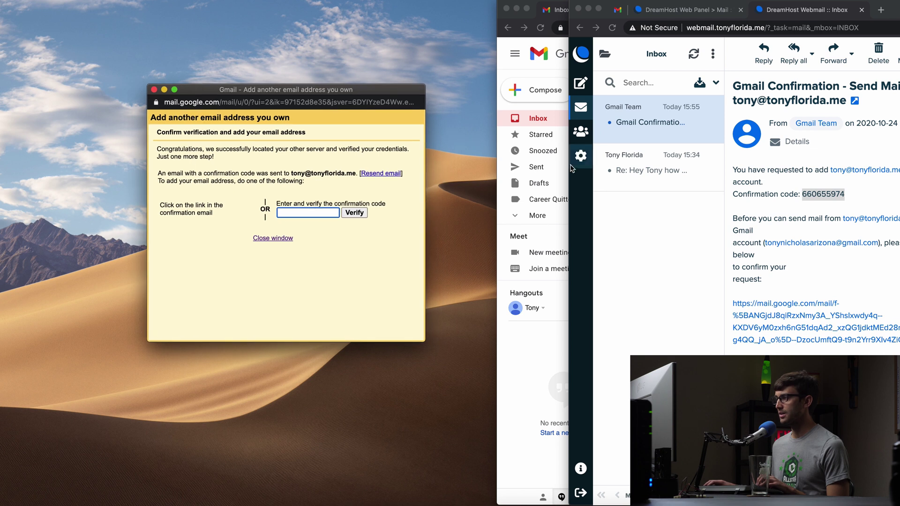
pyautogui.moveTo(569, 166); pyautogui.dragTo(496, 164)
pyautogui.click(298, 213)
pyautogui.press('super+v')
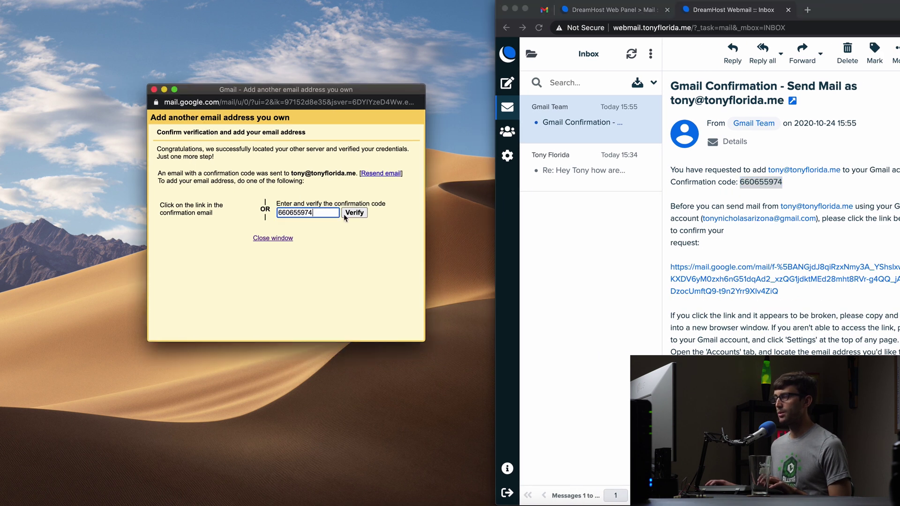
pyautogui.click(354, 213)
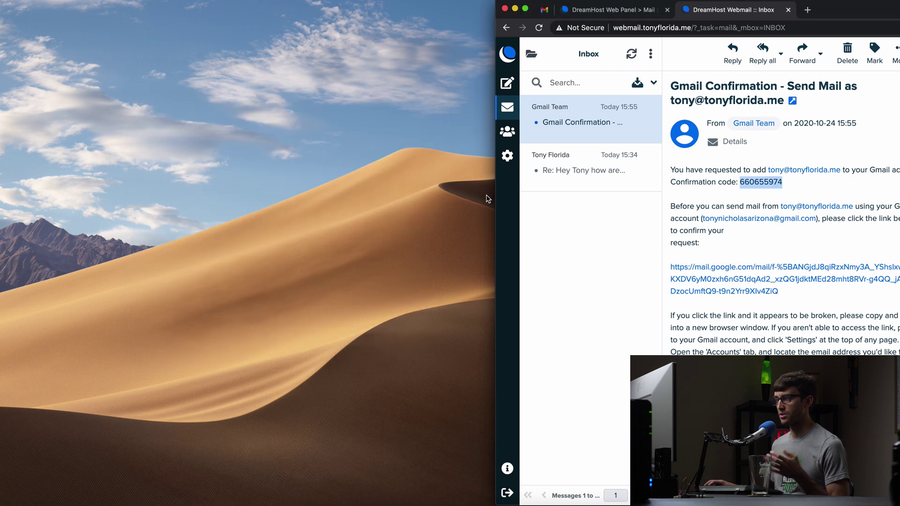
# Confirm sending as the custom address via the emailed link, then close that success page.
pyautogui.moveTo(497, 192); pyautogui.dragTo(1, 137)
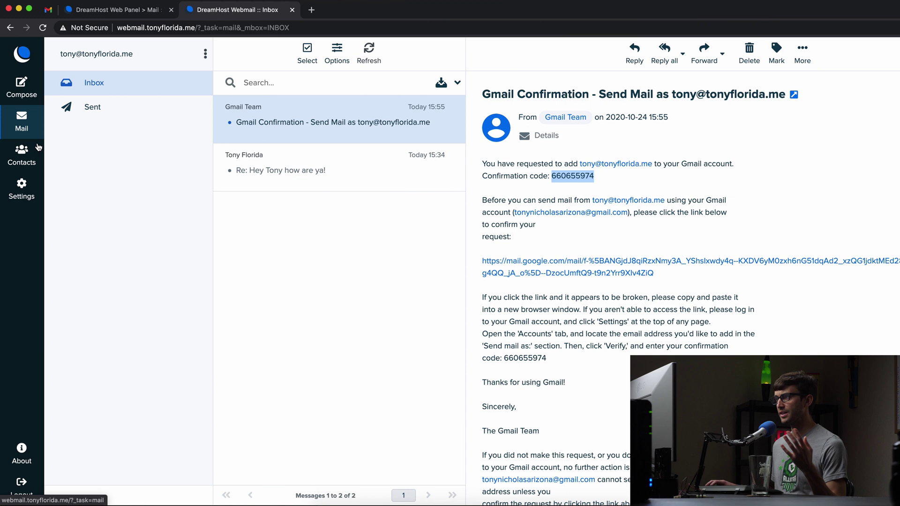
pyautogui.click(535, 266)
pyautogui.click(49, 138)
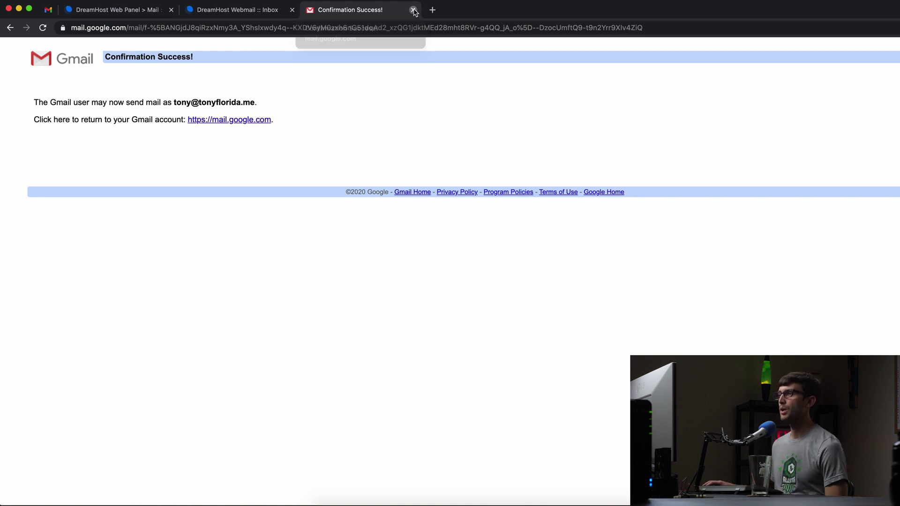
pyautogui.click(413, 10)
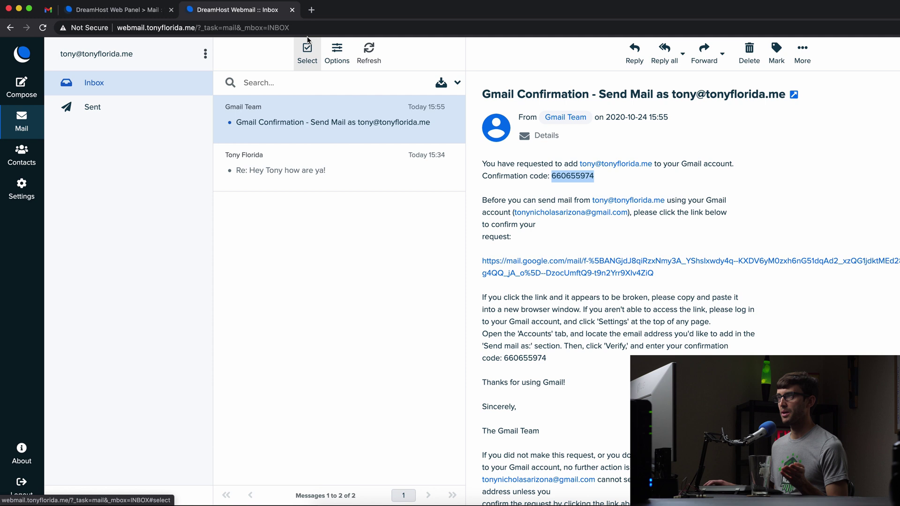
# Close the DreamHost webmail and panel tabs, read the Send Mail as confirmation, and return to the inbox.
pyautogui.click(292, 10)
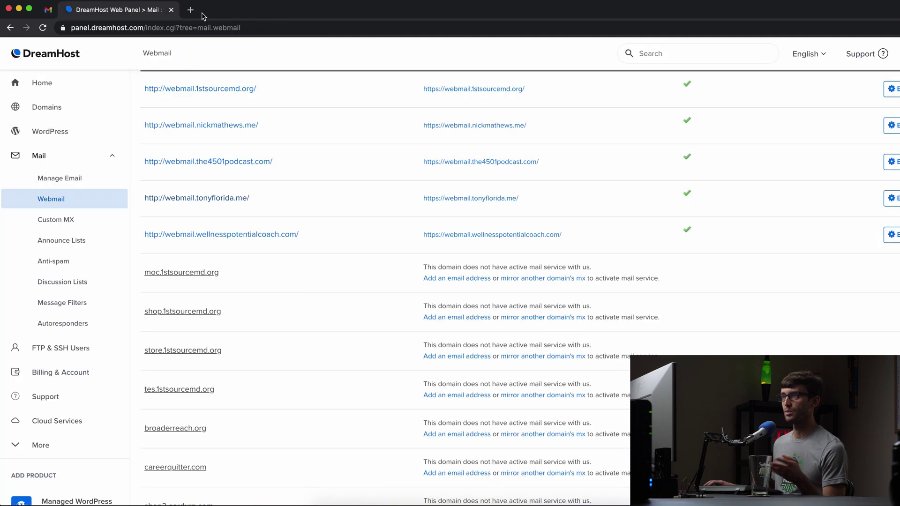
pyautogui.click(171, 10)
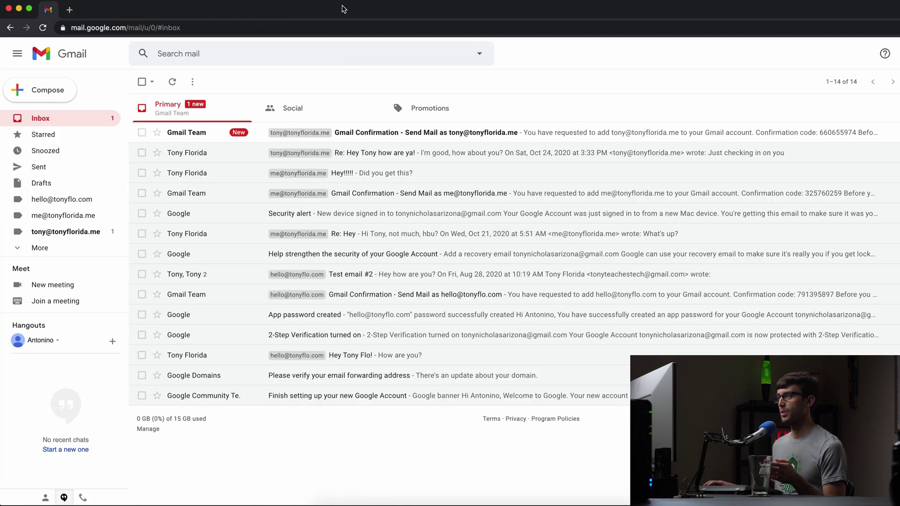
pyautogui.click(410, 134)
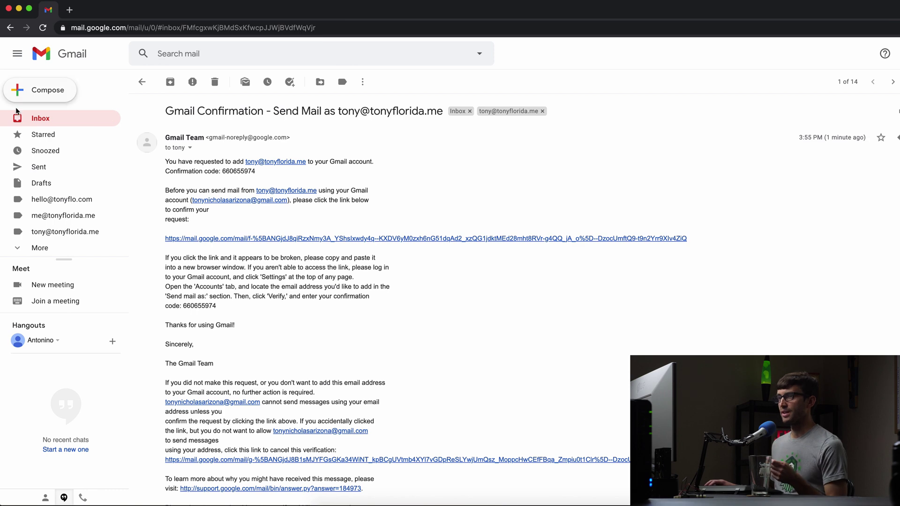
pyautogui.click(28, 118)
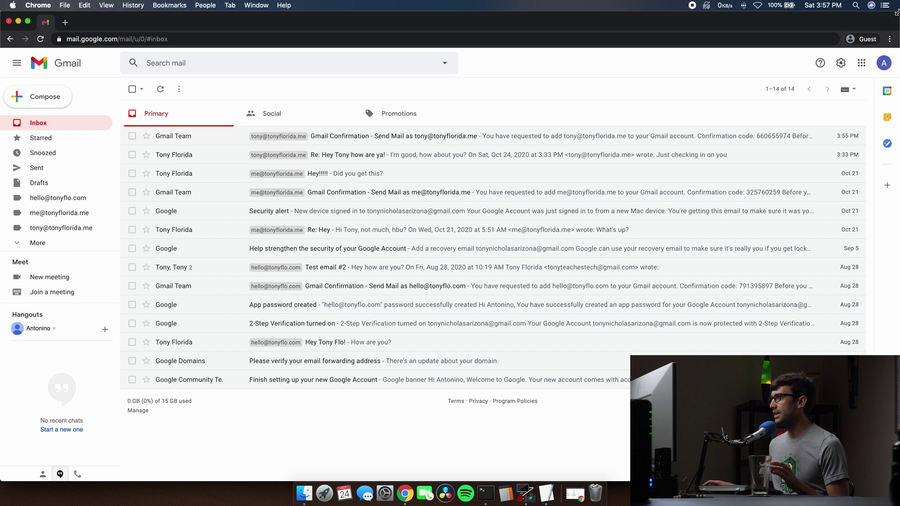
# Snap Gmail to the left half, check the right window's account, and start a new message on the left.
pyautogui.moveTo(897, 13); pyautogui.dragTo(461, 2)
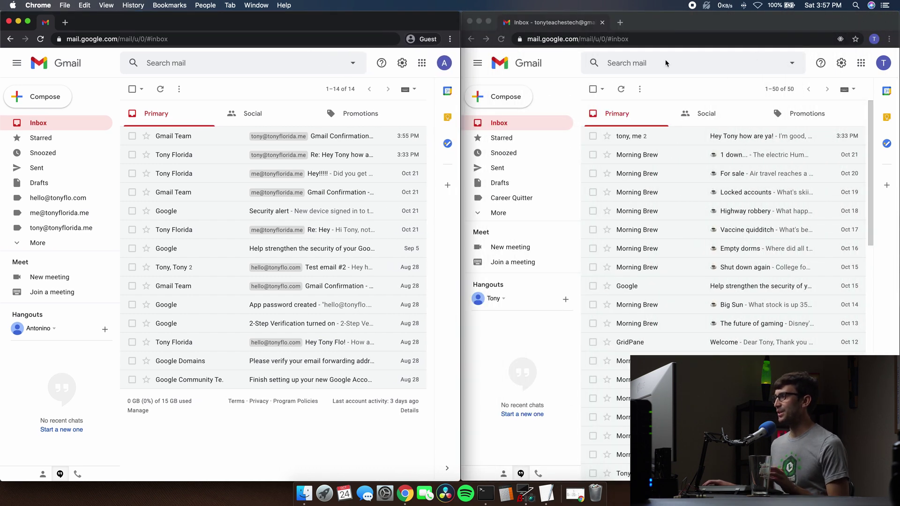
pyautogui.click(884, 64)
pyautogui.click(884, 64)
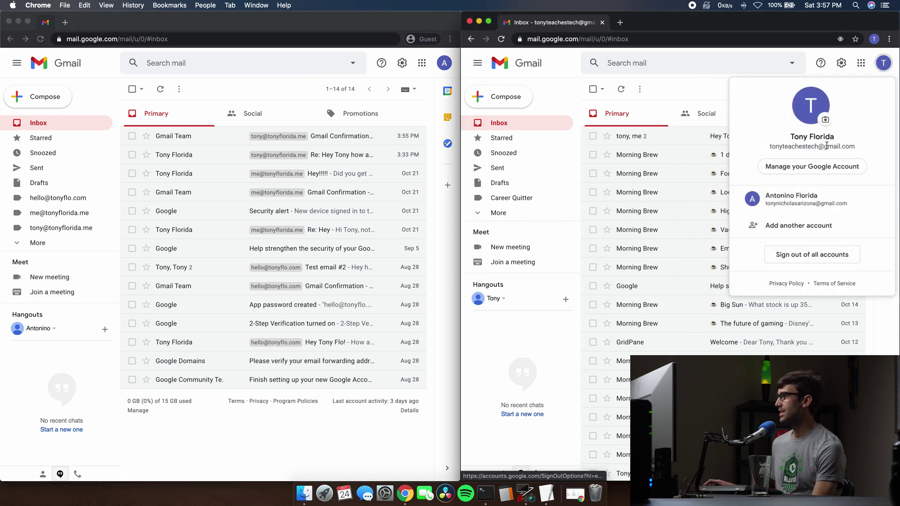
pyautogui.click(572, 68)
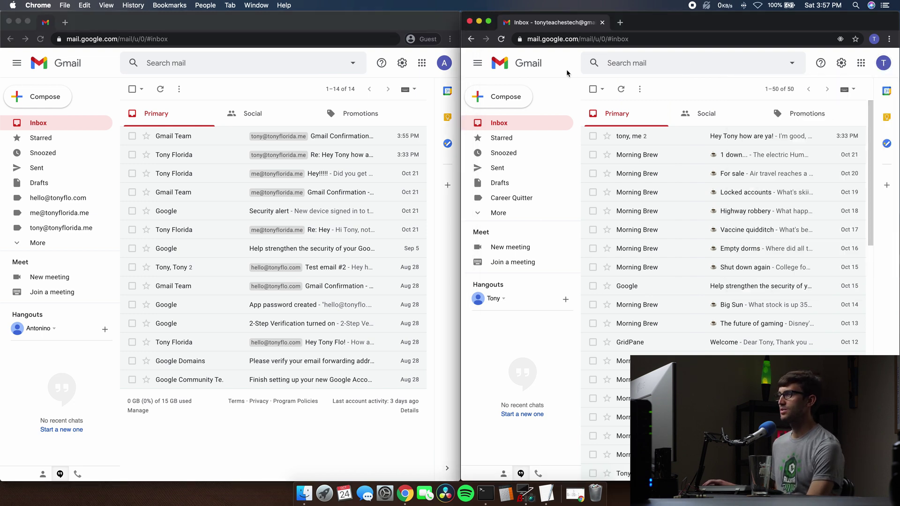
pyautogui.click(85, 104)
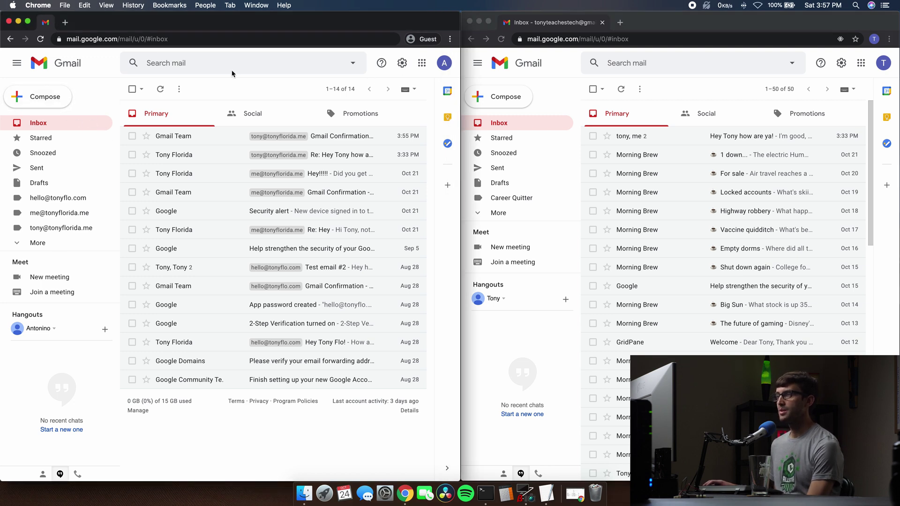
pyautogui.click(50, 104)
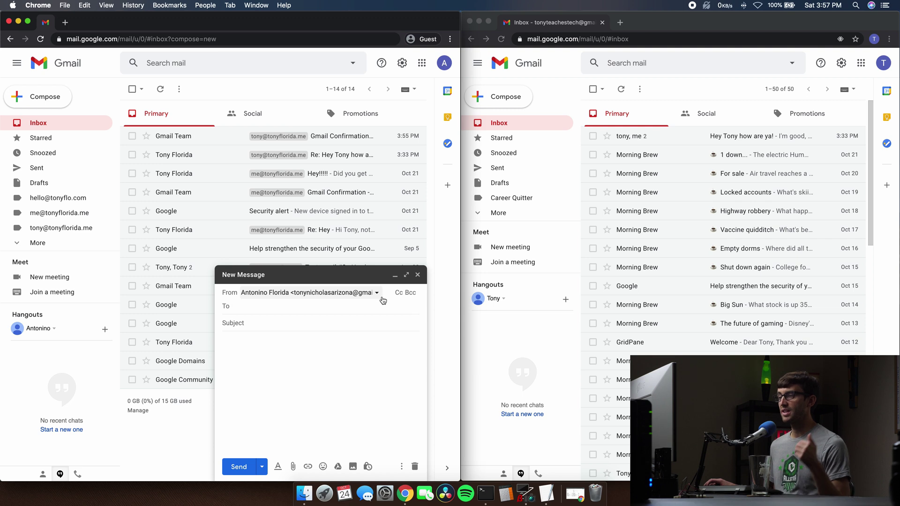
# Send the draft from the custom DreamHost address to the personal Gmail account.
pyautogui.click(377, 293)
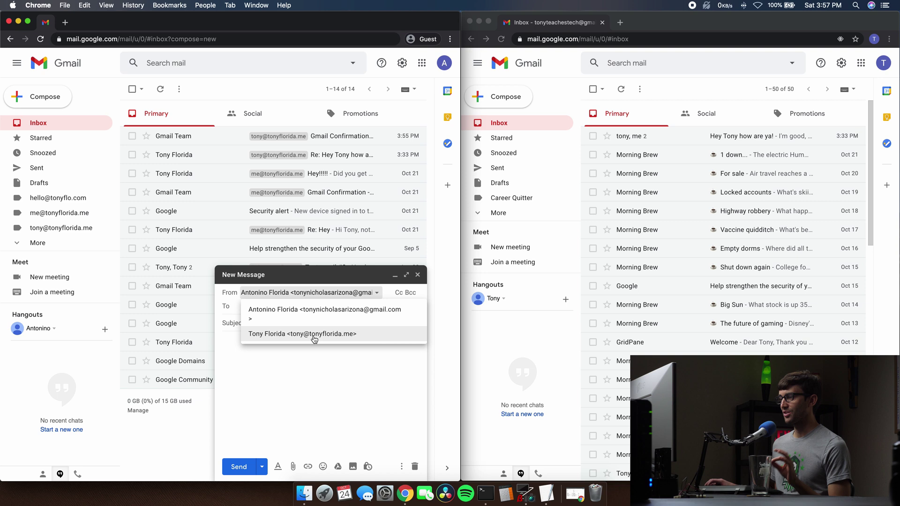
pyautogui.click(356, 341)
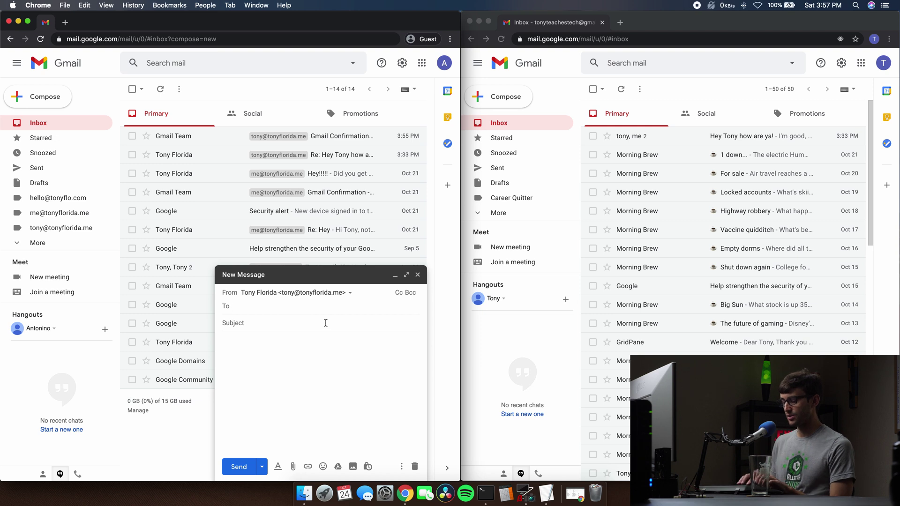
pyautogui.write('tony')
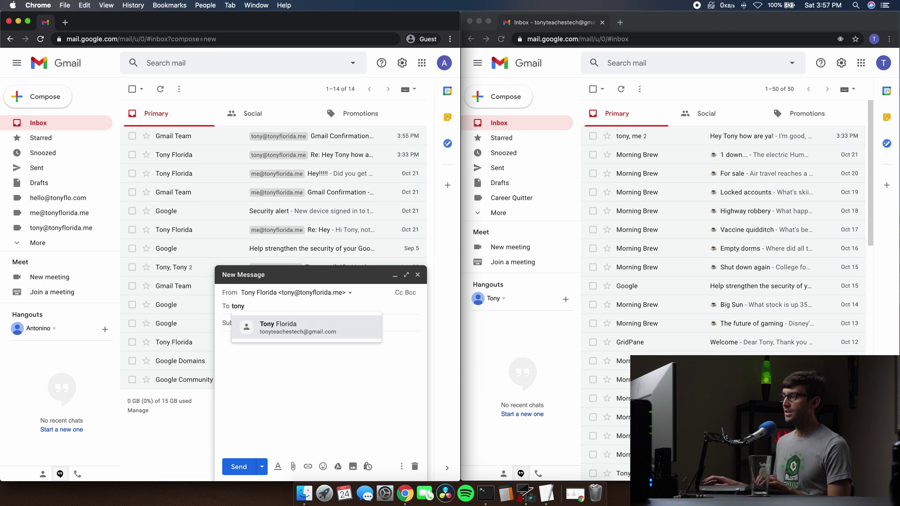
pyautogui.click(287, 333)
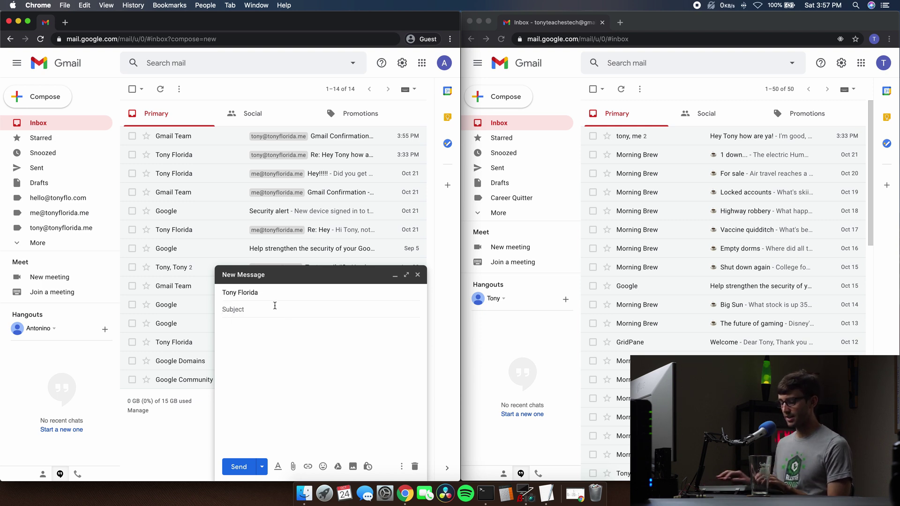
# Add a short greeting subject and the body 'How are you doing?', then minimize the draft.
pyautogui.write('H')
pyautogui.press('BackSpace')
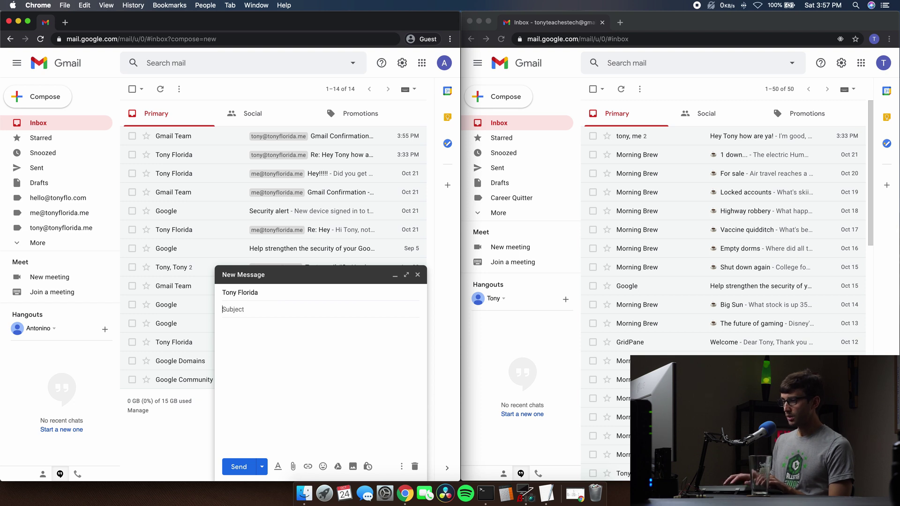
pyautogui.write("Tony what's up?")
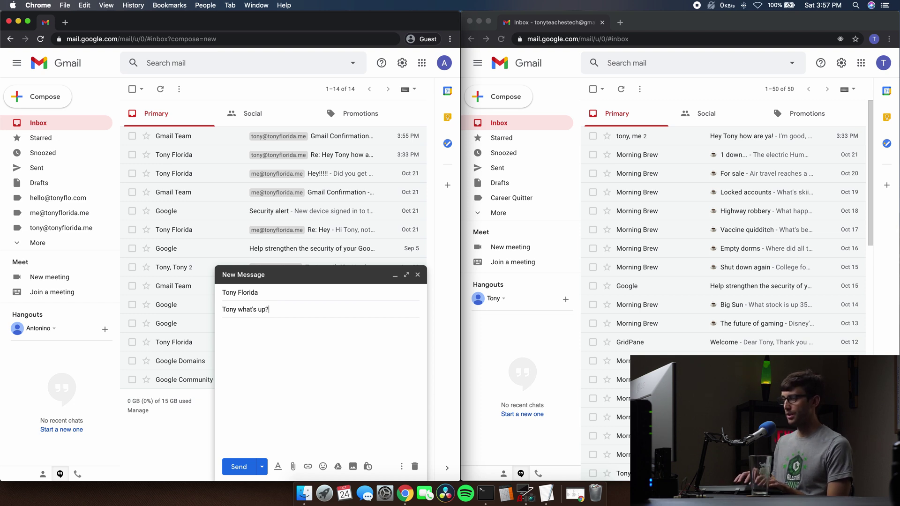
pyautogui.press('Tab')
pyautogui.write('How ')
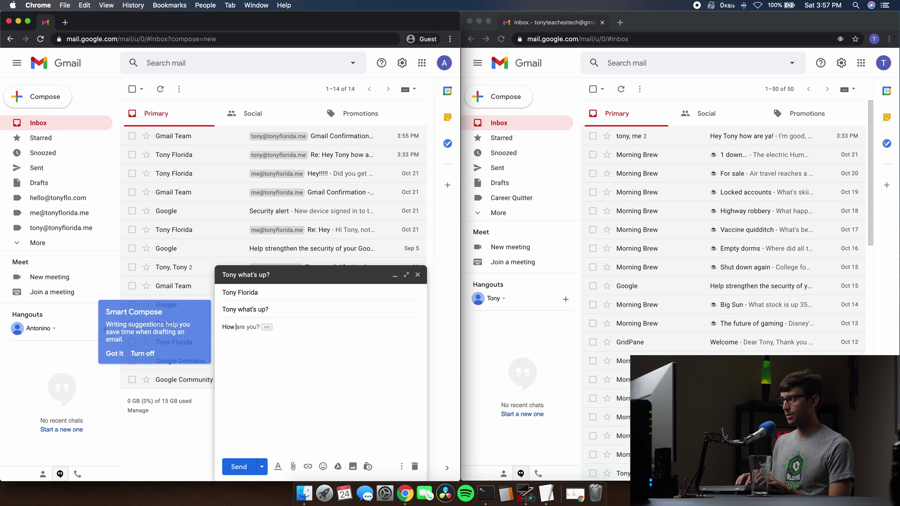
pyautogui.write('are you doin')
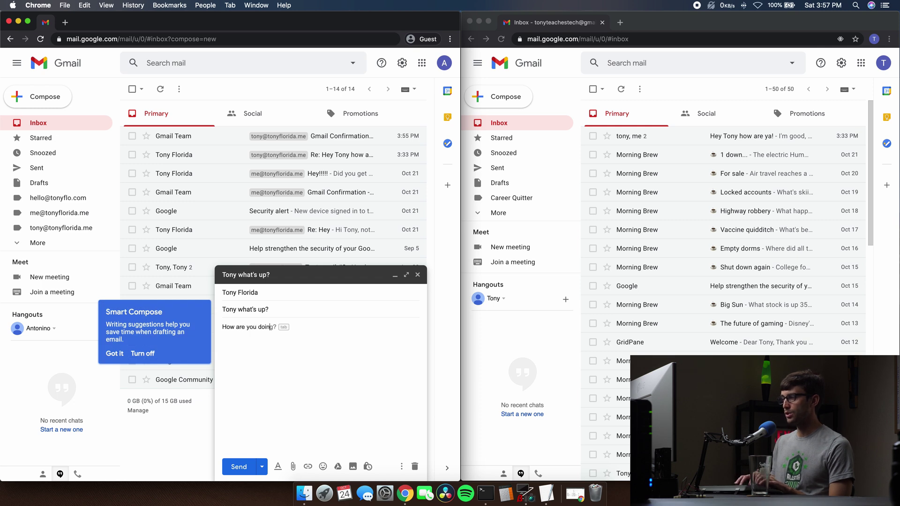
pyautogui.write('g')
pyautogui.press('Tab')
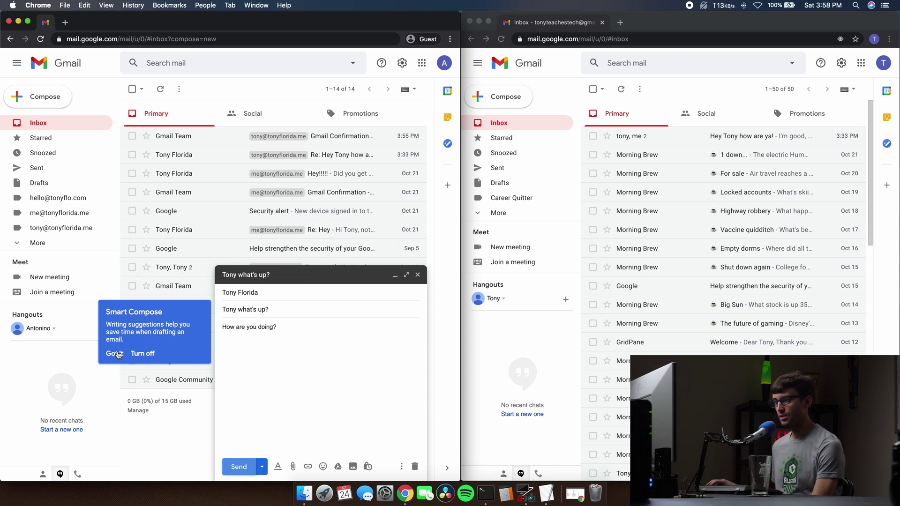
pyautogui.click(236, 470)
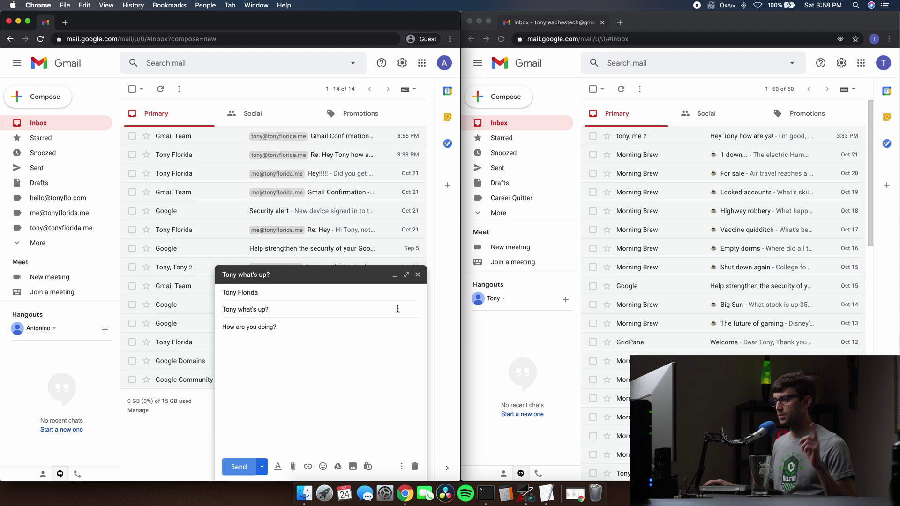
pyautogui.click(395, 275)
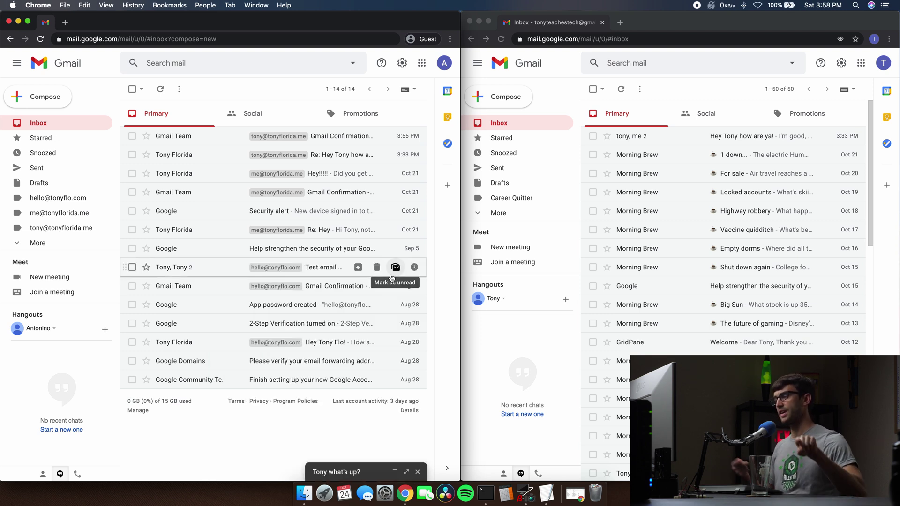
# From the right account, send 'Did you get this?' with body 'Let me know?' to the custom address.
pyautogui.click(523, 97)
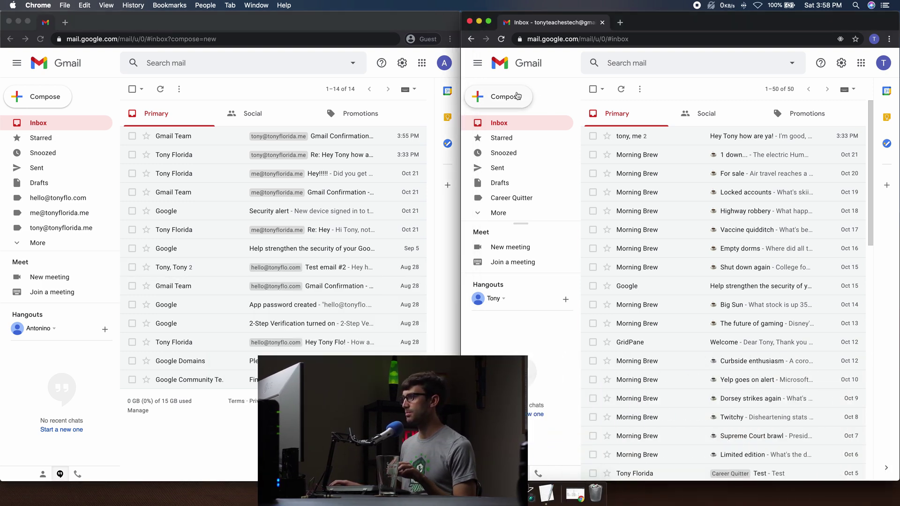
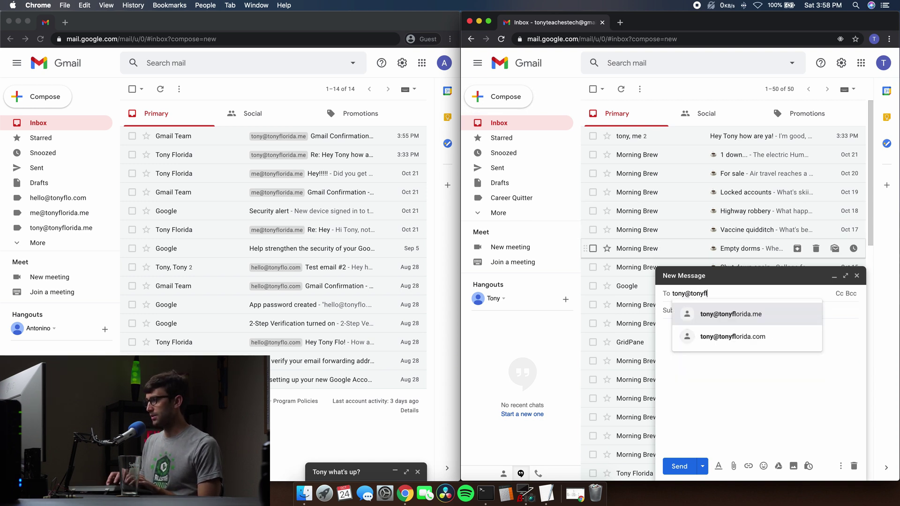
pyautogui.press('Return')
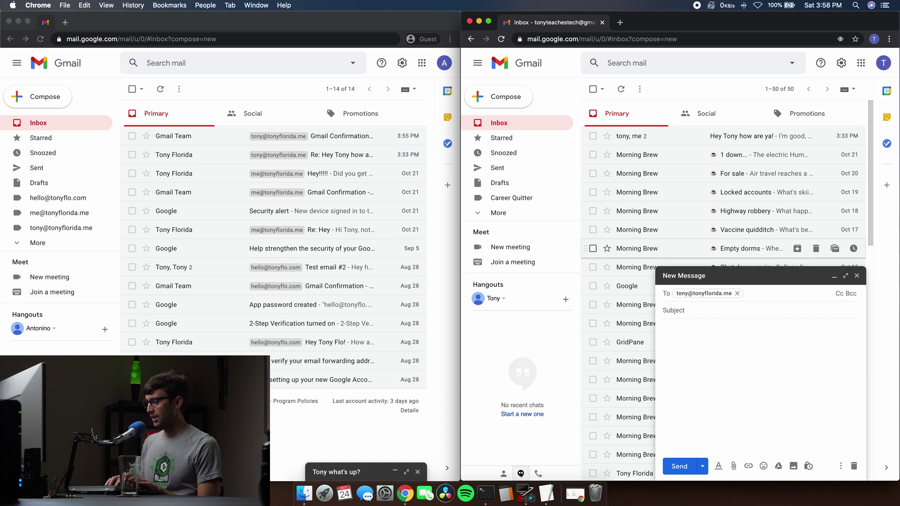
pyautogui.click(674, 310)
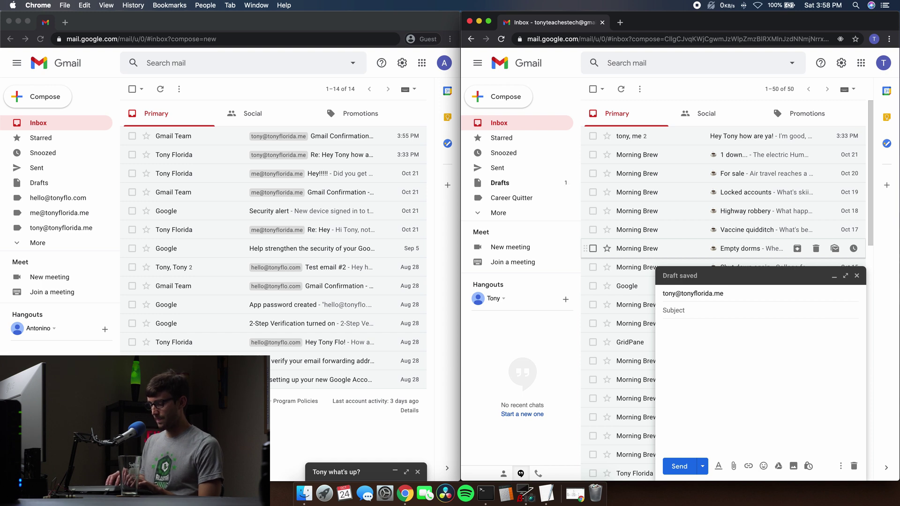
pyautogui.write('Did you g')
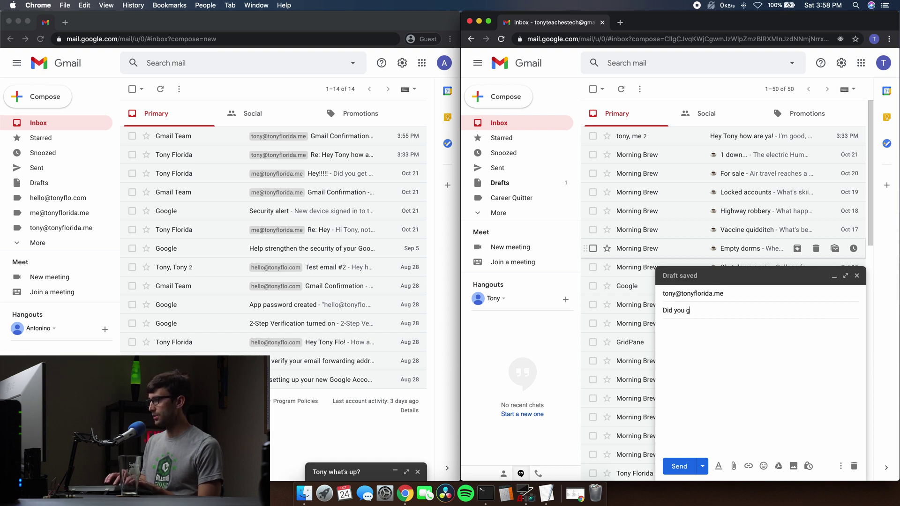
pyautogui.write('et this?')
pyautogui.click(664, 328)
pyautogui.write('Let m')
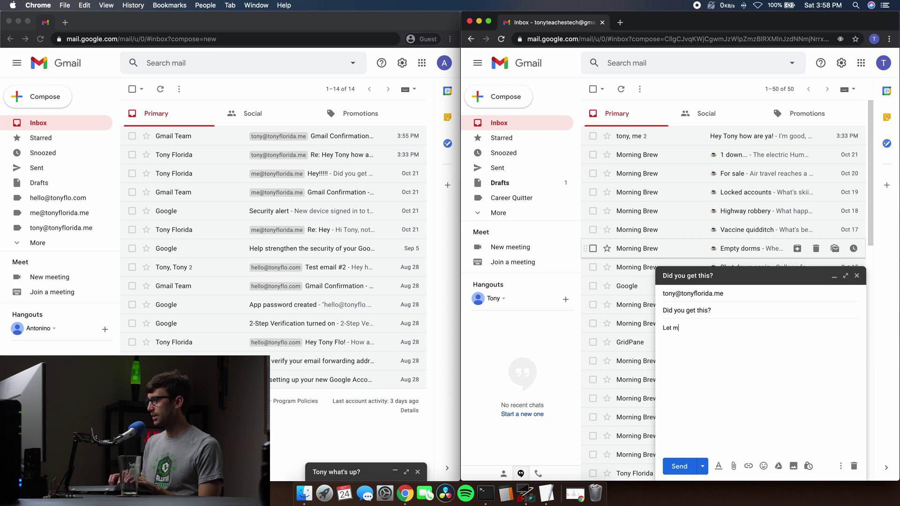
pyautogui.write('e know?')
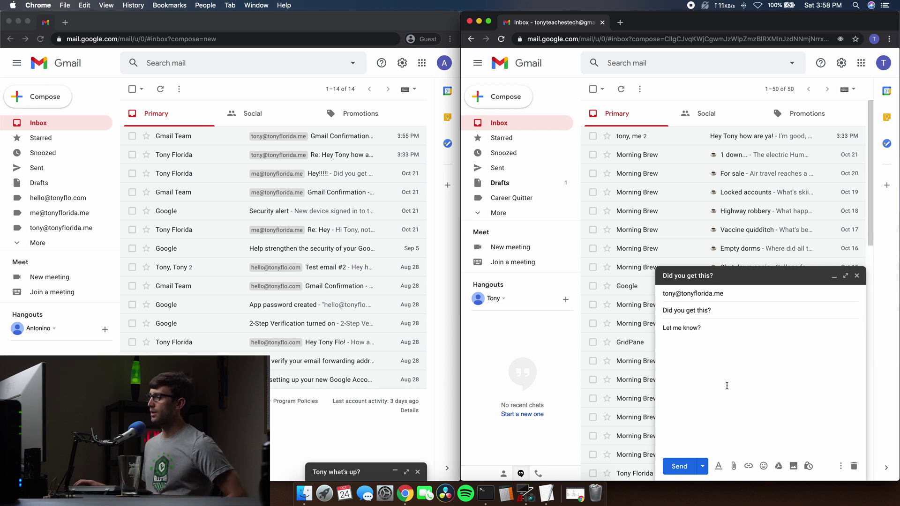
pyautogui.click(678, 472)
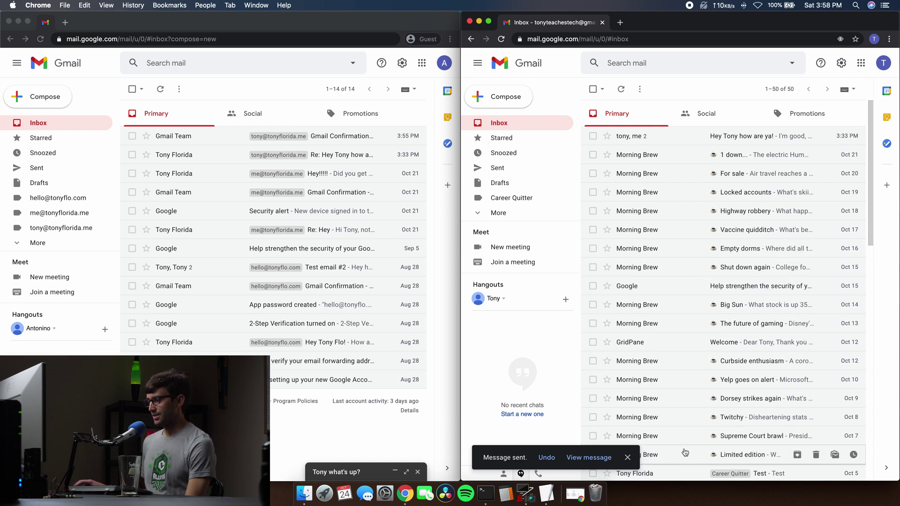
pyautogui.click(627, 458)
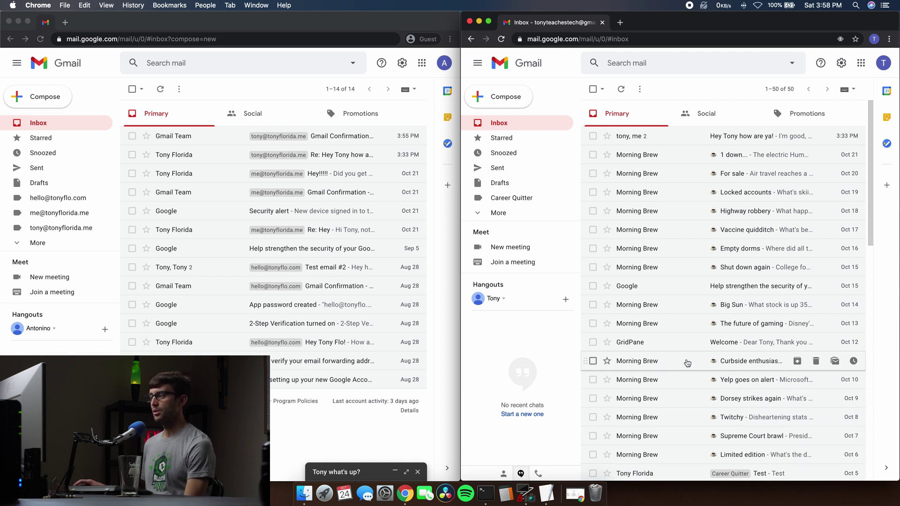
# Reload the left Gmail inbox to check for the new email.
pyautogui.click(107, 90)
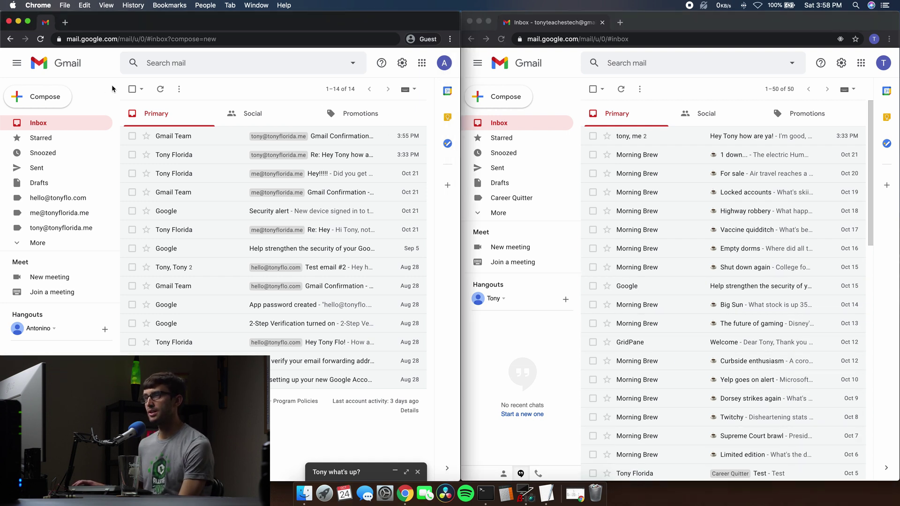
pyautogui.click(40, 39)
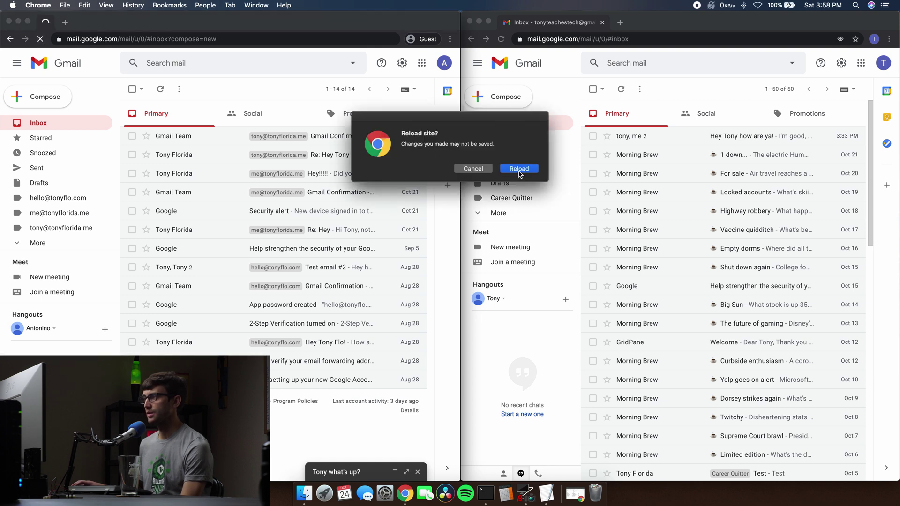
pyautogui.click(519, 168)
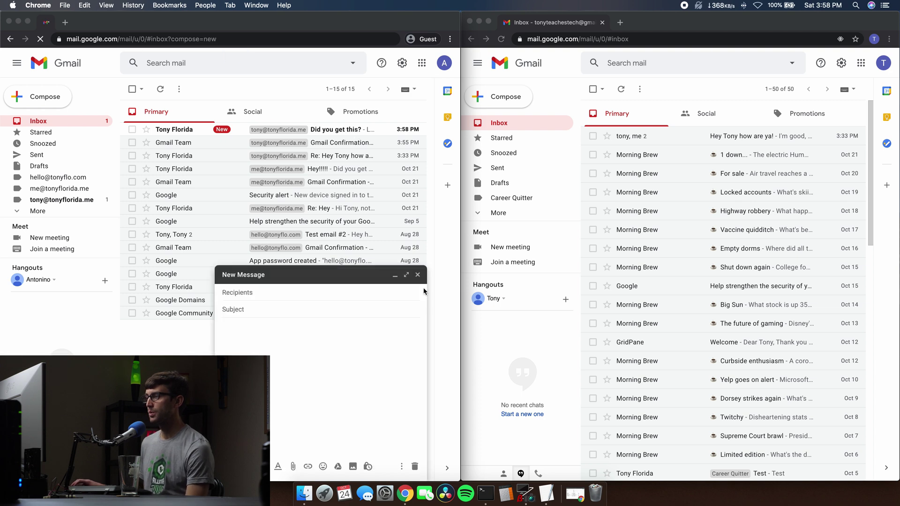
# Discard the blank draft and open 'Did you get this?' to inspect its sender and recipient details.
pyautogui.click(418, 277)
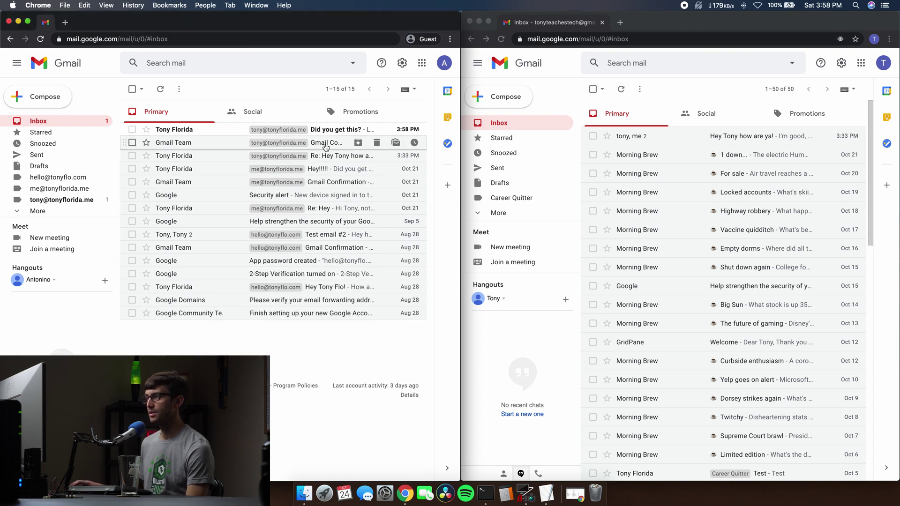
pyautogui.click(324, 131)
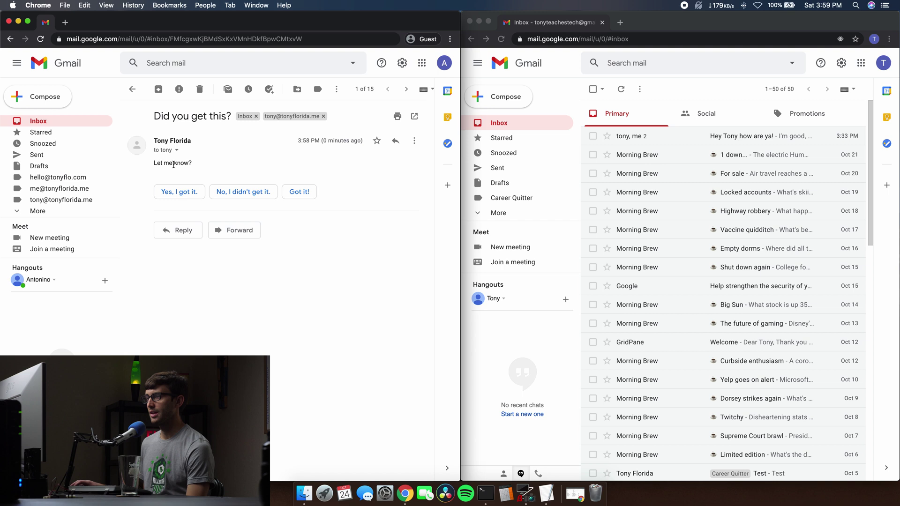
pyautogui.click(177, 150)
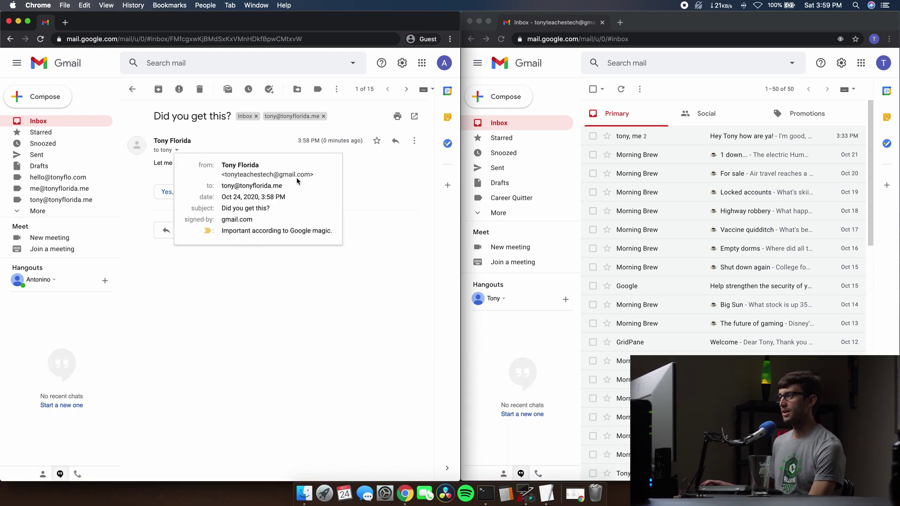
pyautogui.click(269, 311)
pyautogui.click(183, 231)
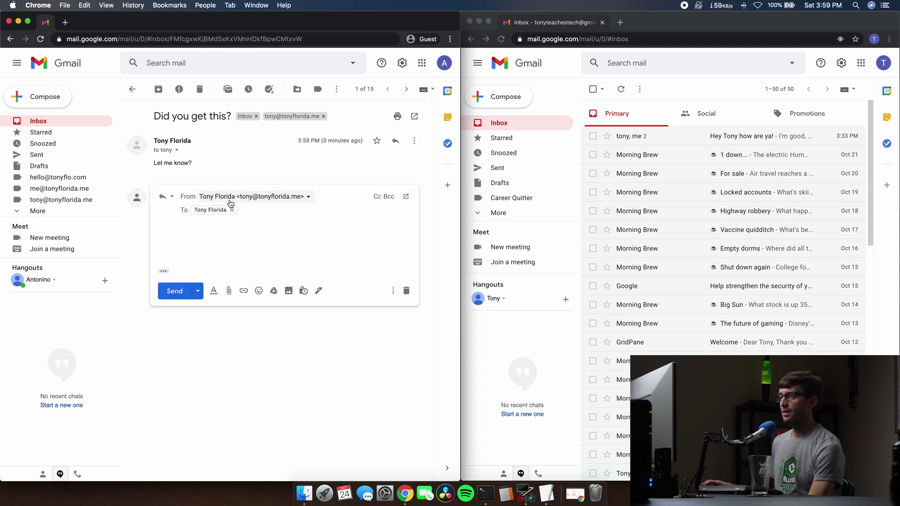
pyautogui.click(303, 201)
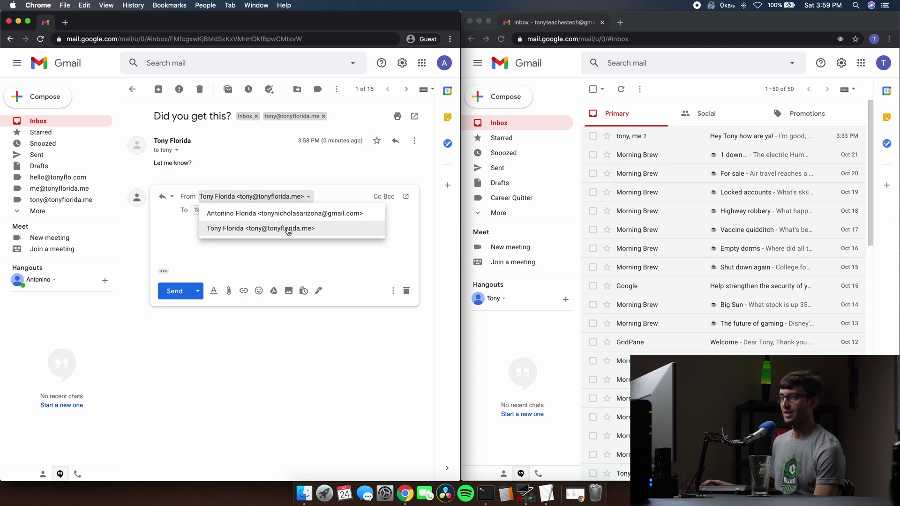
pyautogui.click(296, 342)
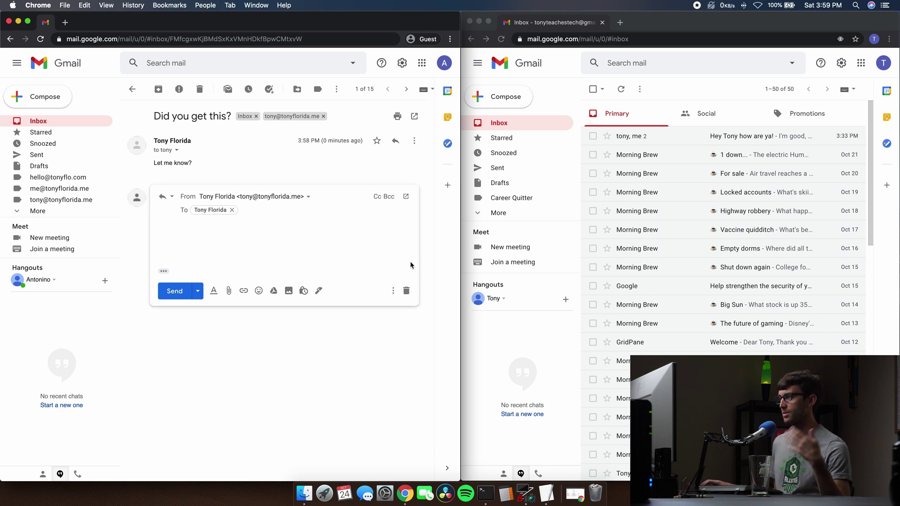
pyautogui.click(406, 290)
# Review the Accounts and Import settings page, then go back to the inbox list.
pyautogui.click(401, 64)
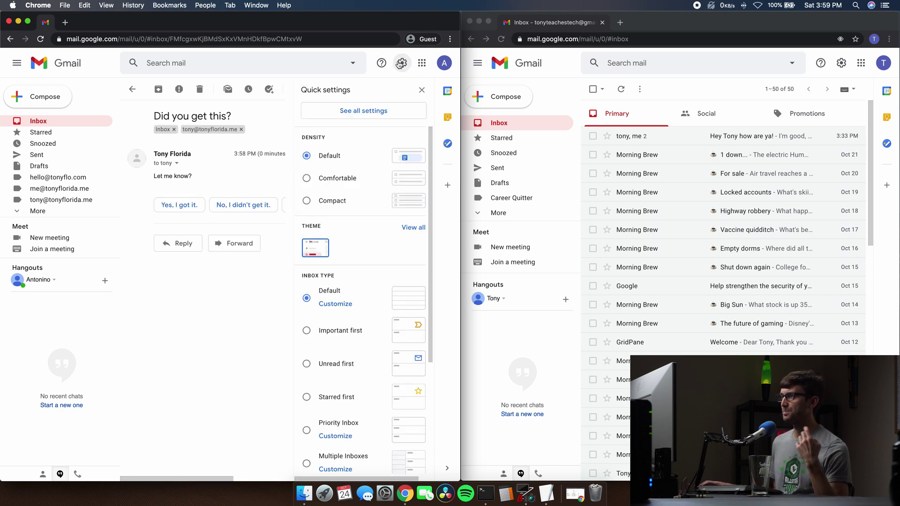
pyautogui.click(349, 111)
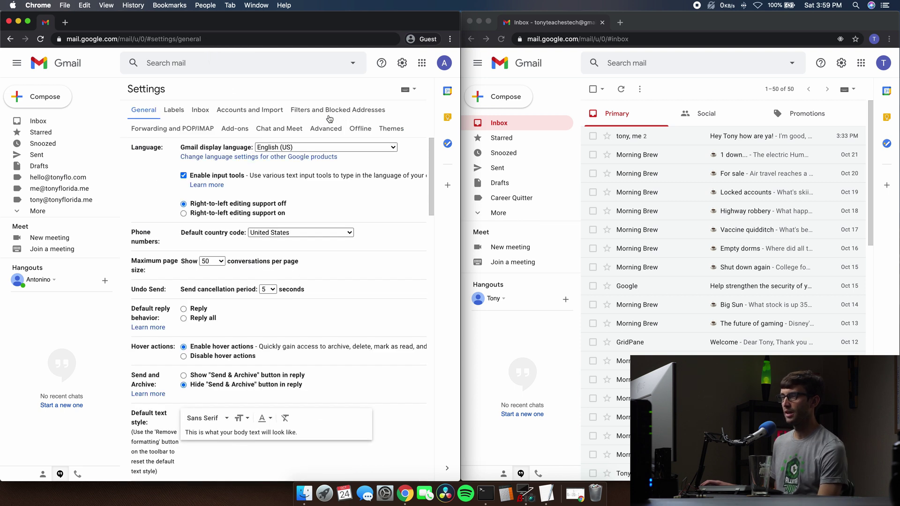
pyautogui.click(244, 110)
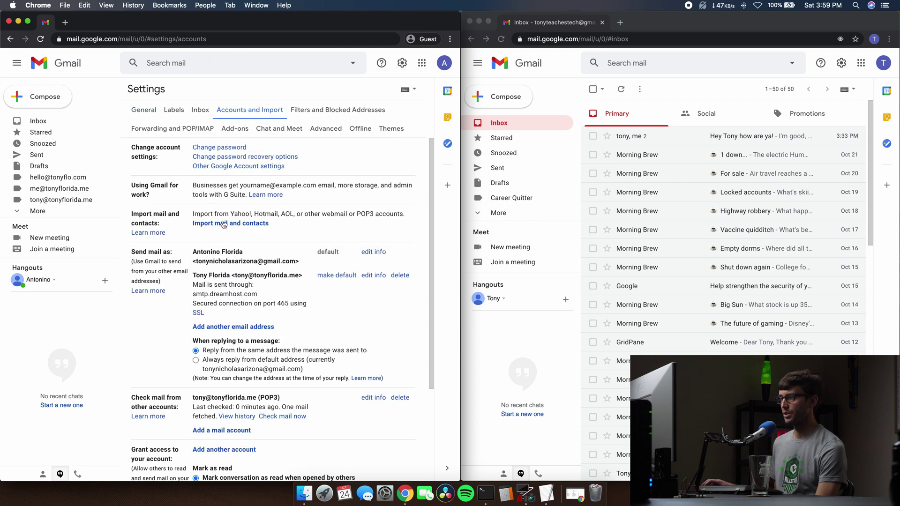
pyautogui.scroll(-2, 190, 310)
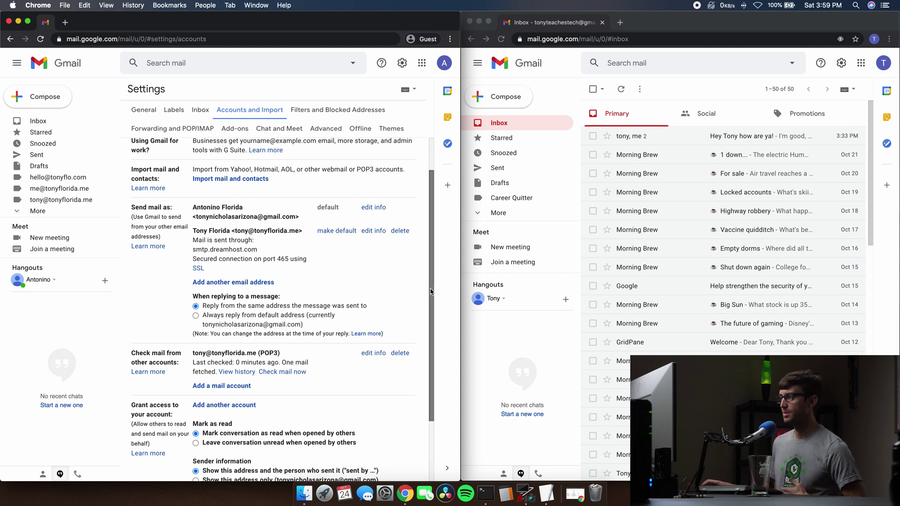
pyautogui.scroll(2, 431, 297)
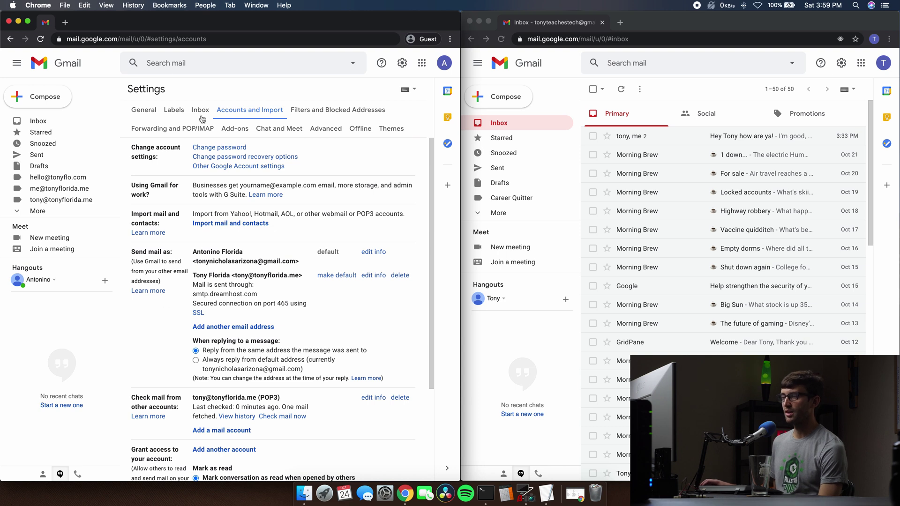
pyautogui.click(143, 111)
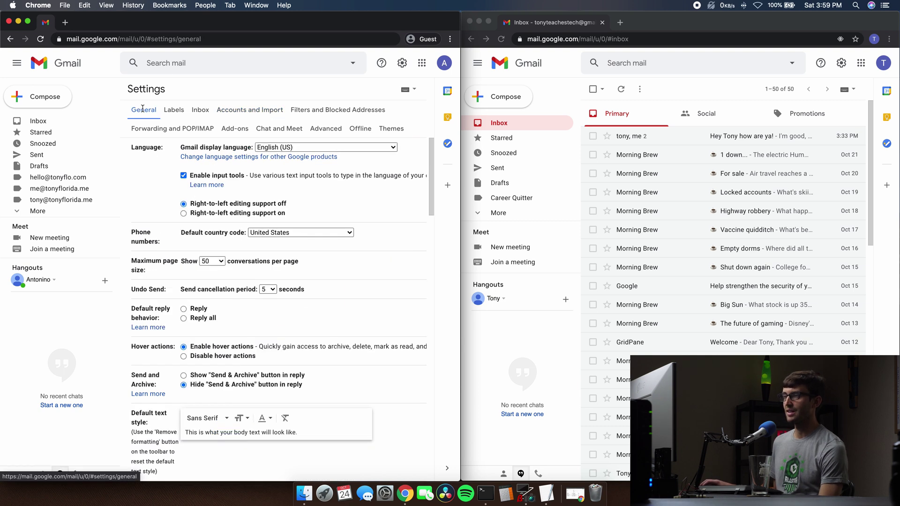
pyautogui.click(56, 122)
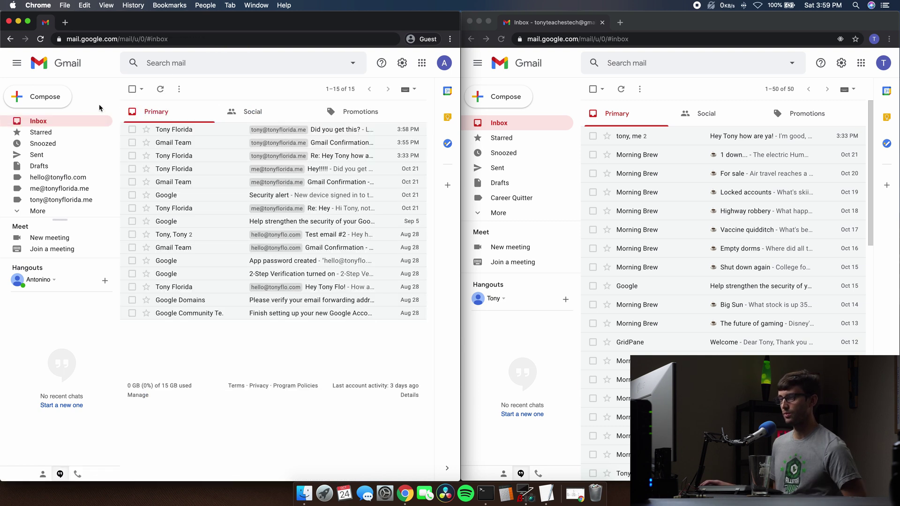
# Reply to 'Did you get this?' with a 'Yes, I got it' confirmation and send it.
pyautogui.click(180, 130)
pyautogui.click(184, 231)
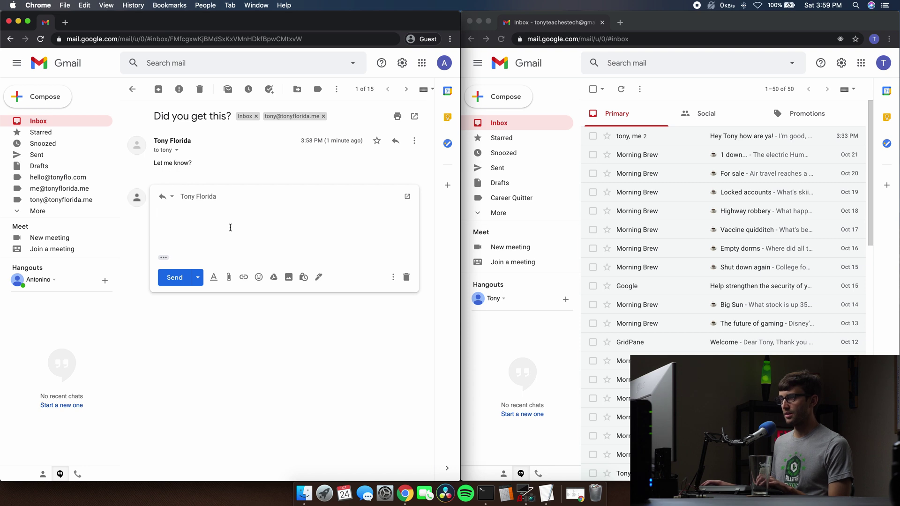
pyautogui.write('Yes')
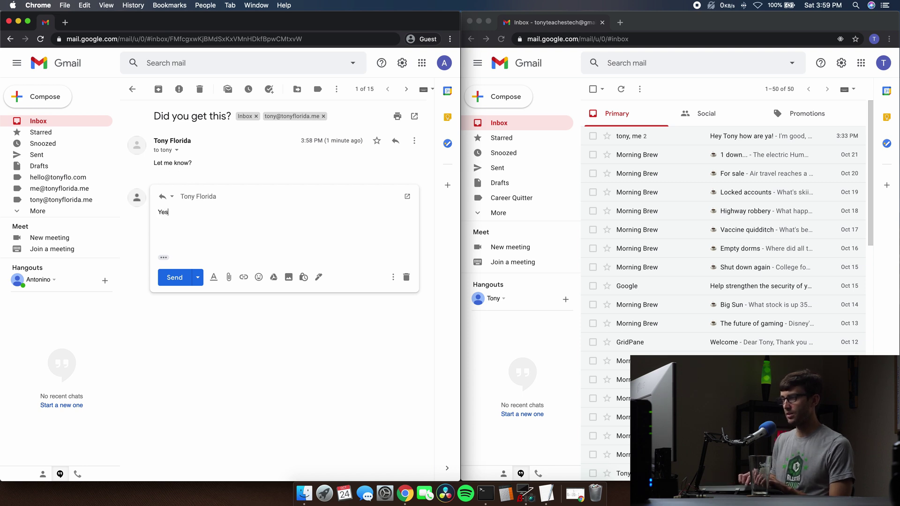
pyautogui.write(', I got it ')
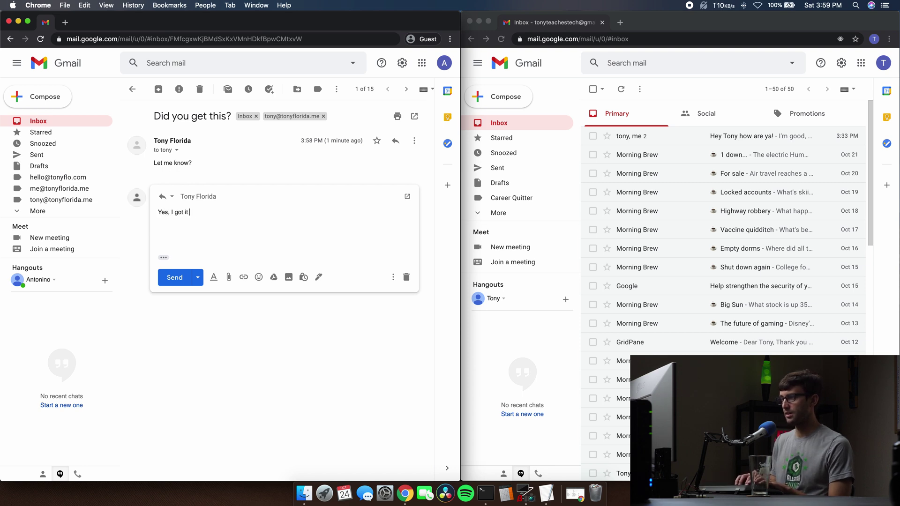
pyautogui.write('tony.')
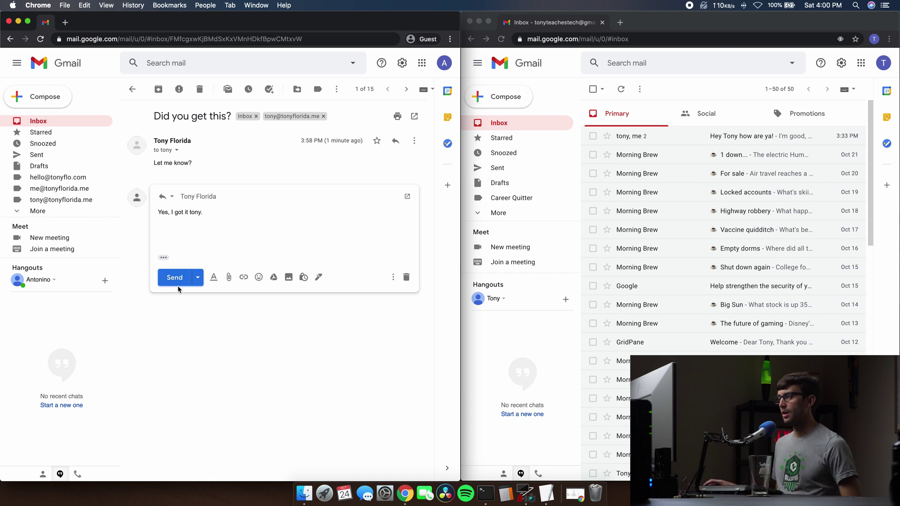
pyautogui.click(175, 278)
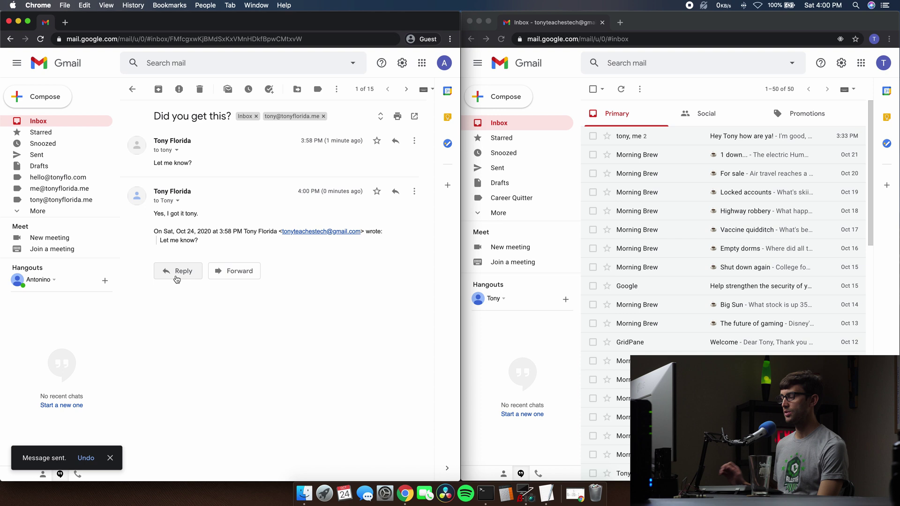
pyautogui.click(564, 96)
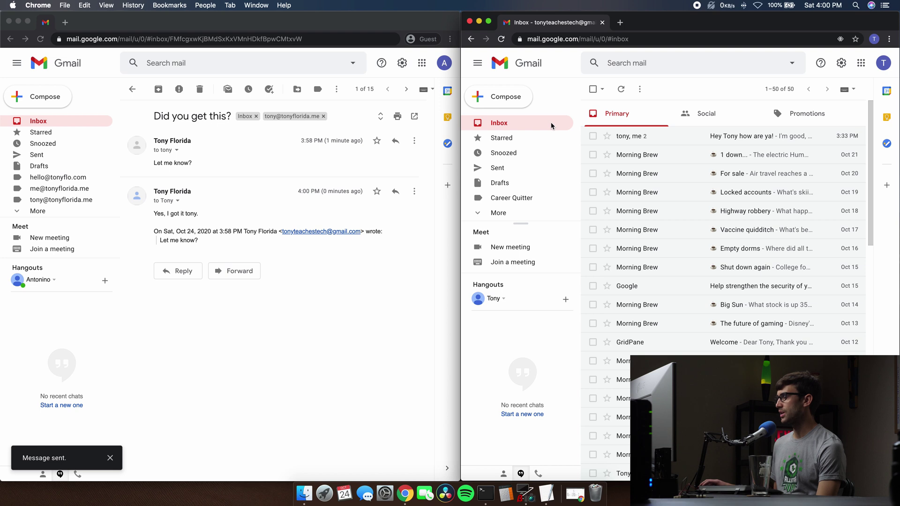
# Reload the right account's inbox and open the new reply in the 'Did you get this?' thread.
pyautogui.click(502, 39)
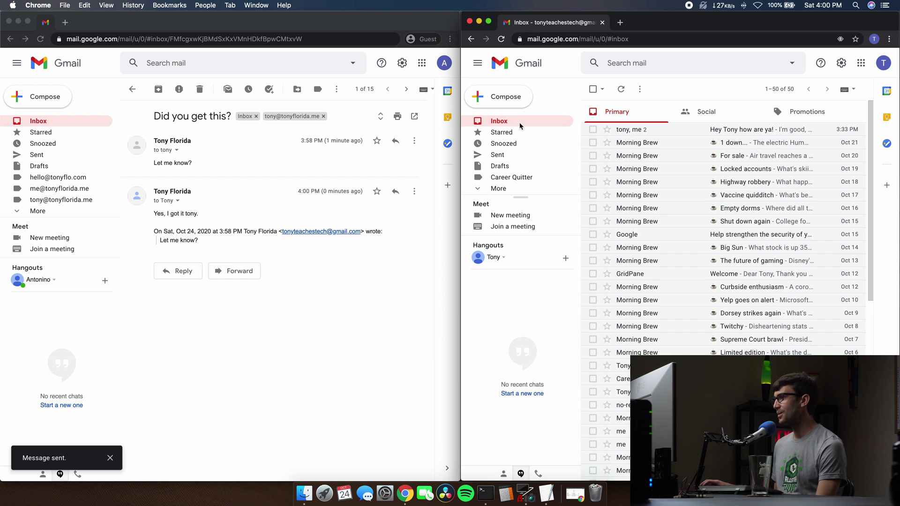
pyautogui.click(502, 39)
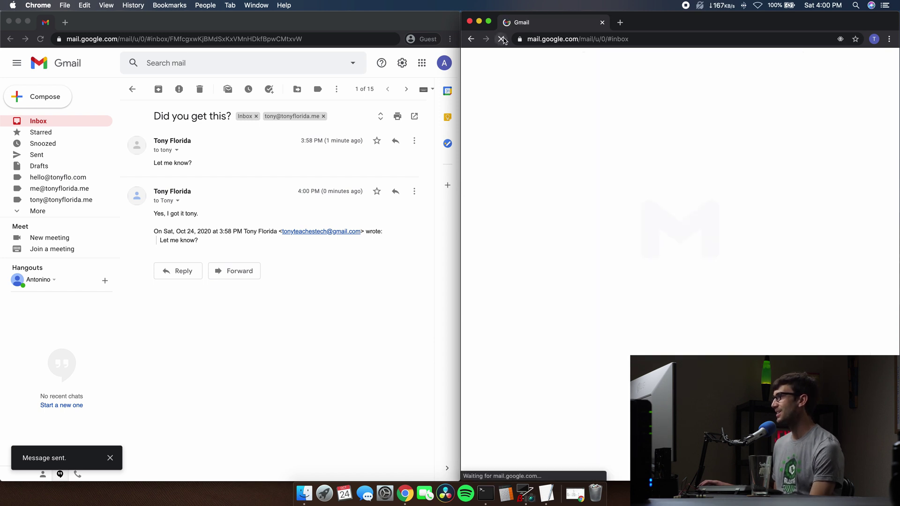
pyautogui.click(513, 122)
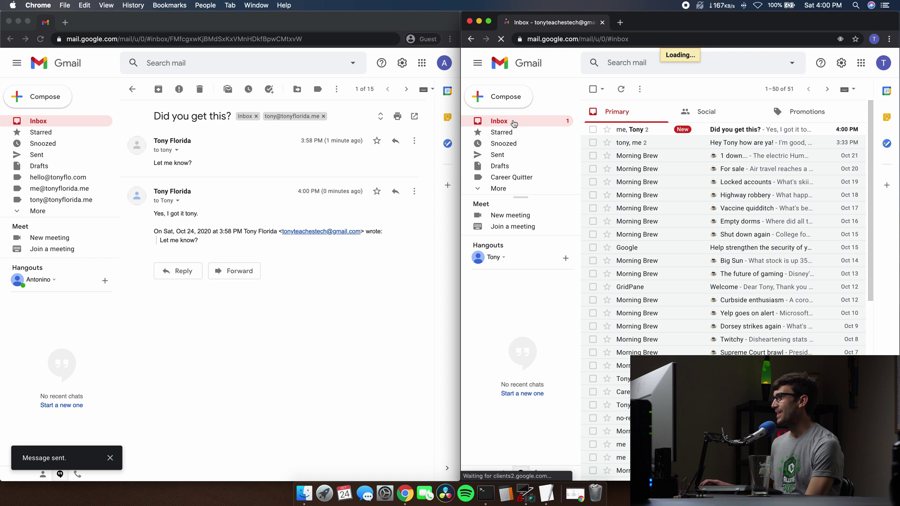
pyautogui.click(724, 130)
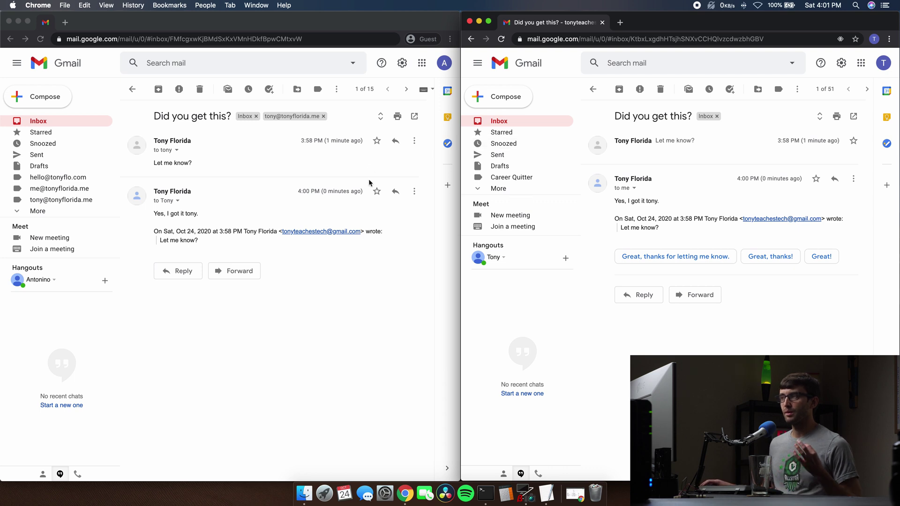
# In the left account's Accounts and Import settings, run Check mail now for the custom address's POP3 mailbox.
pyautogui.click(403, 64)
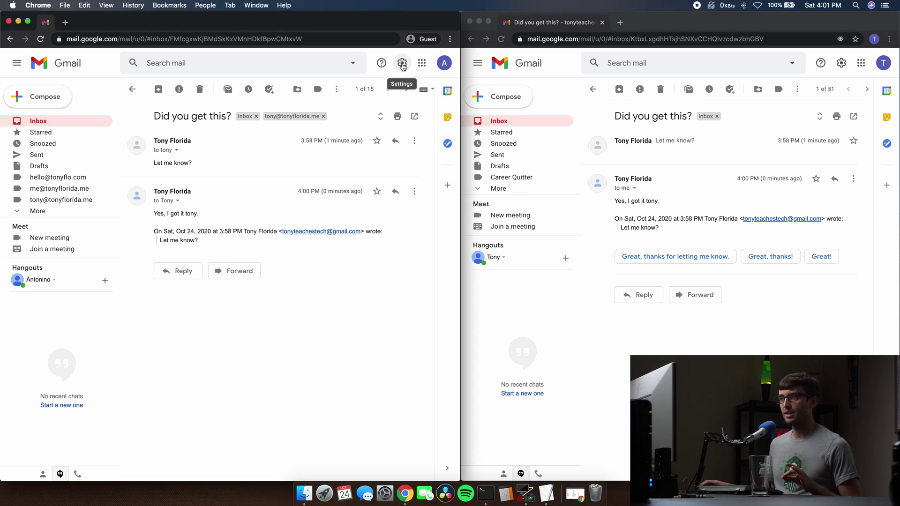
pyautogui.click(403, 65)
pyautogui.click(361, 113)
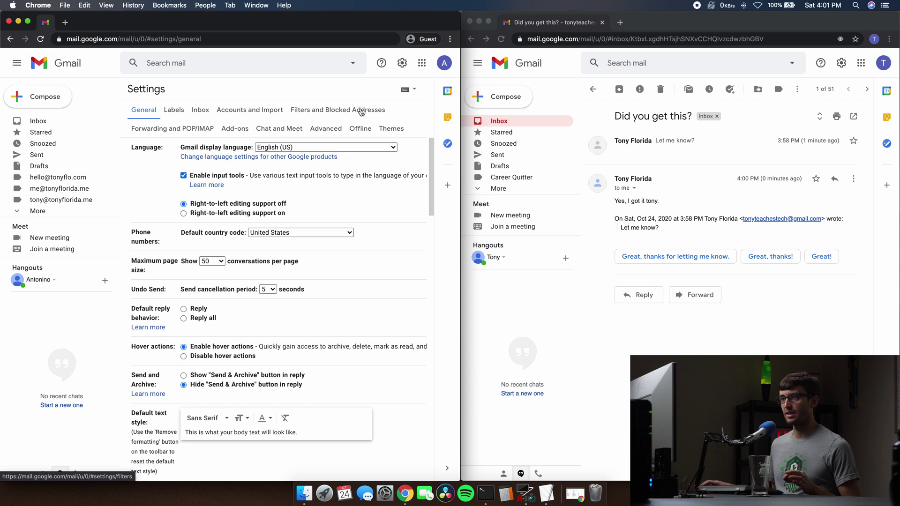
pyautogui.click(229, 111)
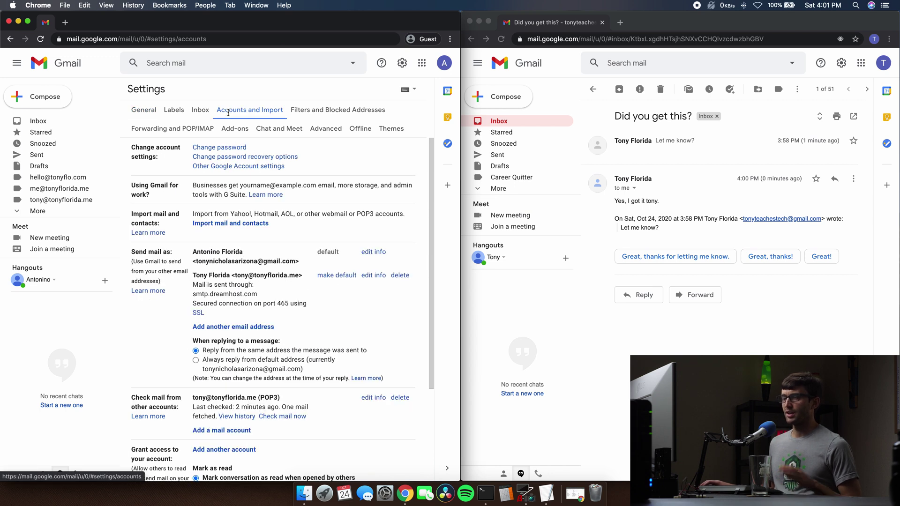
pyautogui.scroll(-3, 284, 248)
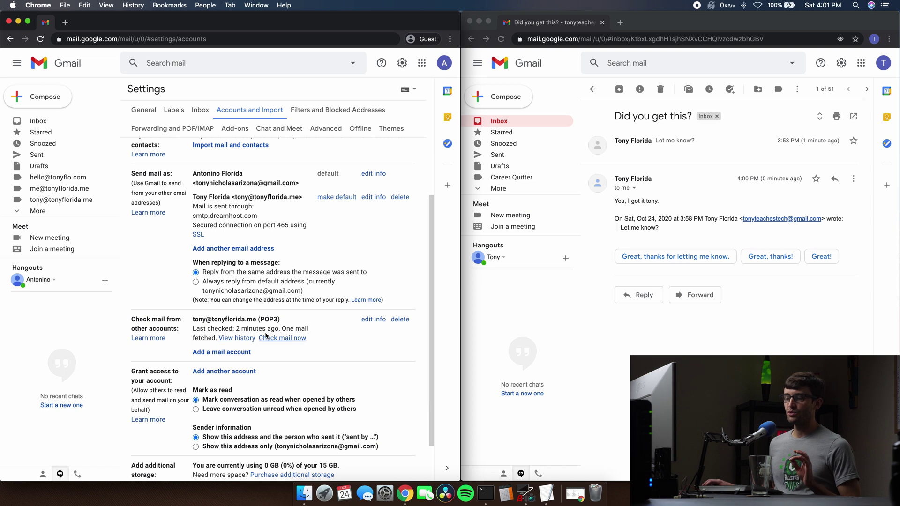
pyautogui.click(295, 339)
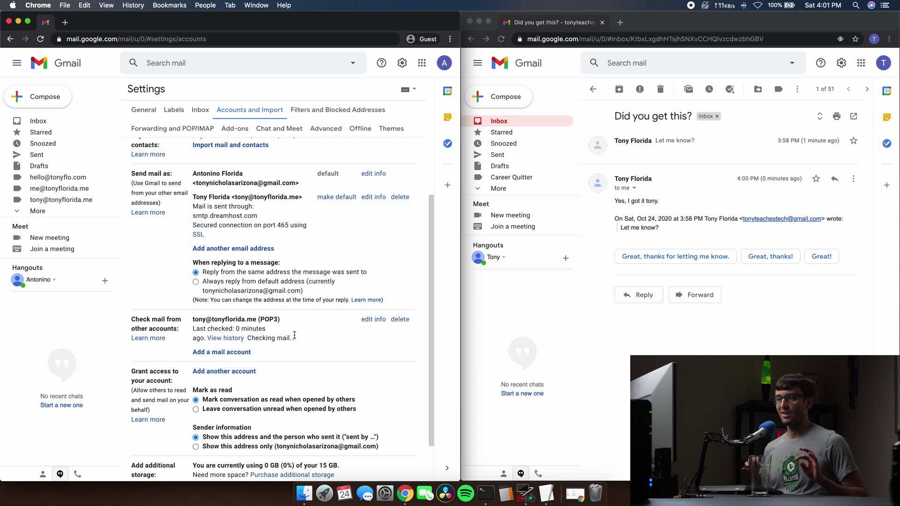